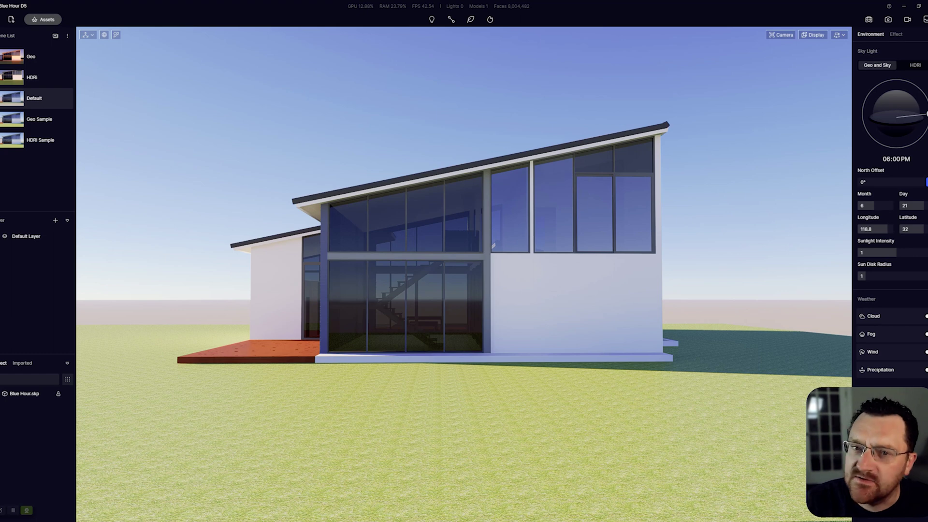
# Load the Geo Sample scene and set its sky light time of day to 07:11 PM.
pyautogui.click(40, 119)
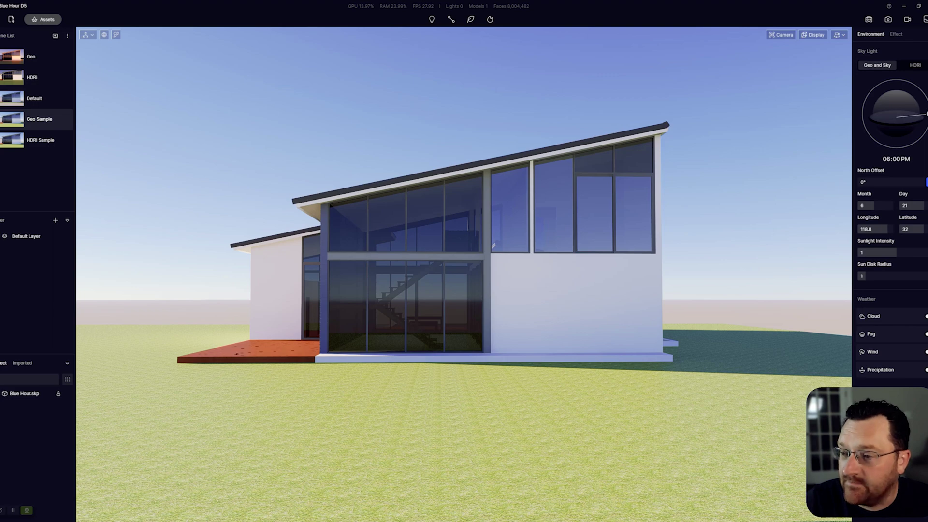
pyautogui.moveTo(927, 114); pyautogui.dragTo(927, 126)
pyautogui.click(896, 159)
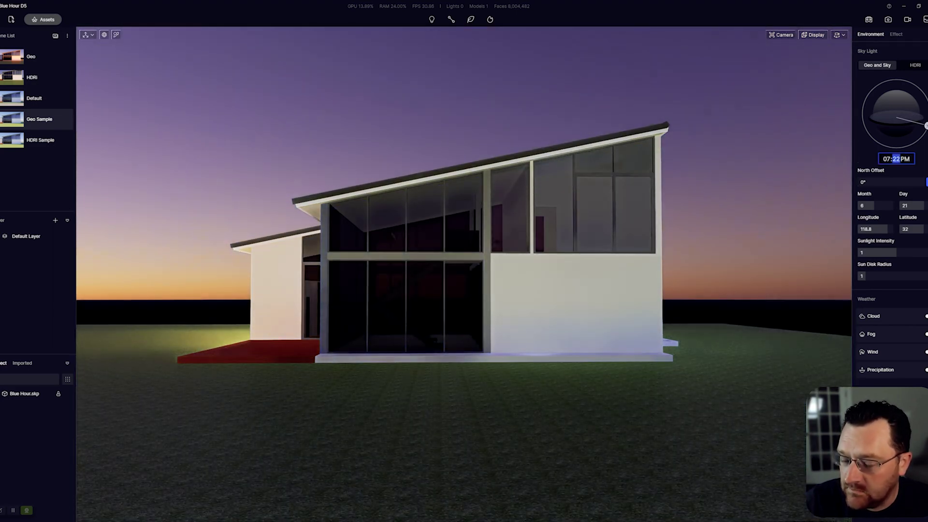
pyautogui.write('11')
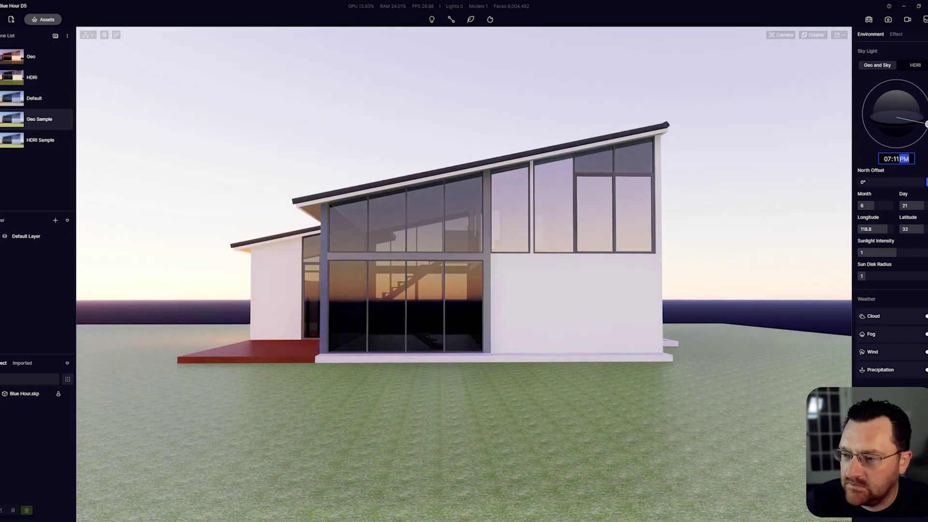
# Try other times of day for the sky light, including 04:02 PM.
pyautogui.moveTo(927, 124)
pyautogui.mouseDown()
pyautogui.moveTo(872, 91)
pyautogui.moveTo(892, 147)
pyautogui.moveTo(876, 141)
pyautogui.moveTo(868, 132)
pyautogui.moveTo(925, 129)
pyautogui.mouseUp()
pyautogui.click(896, 159)
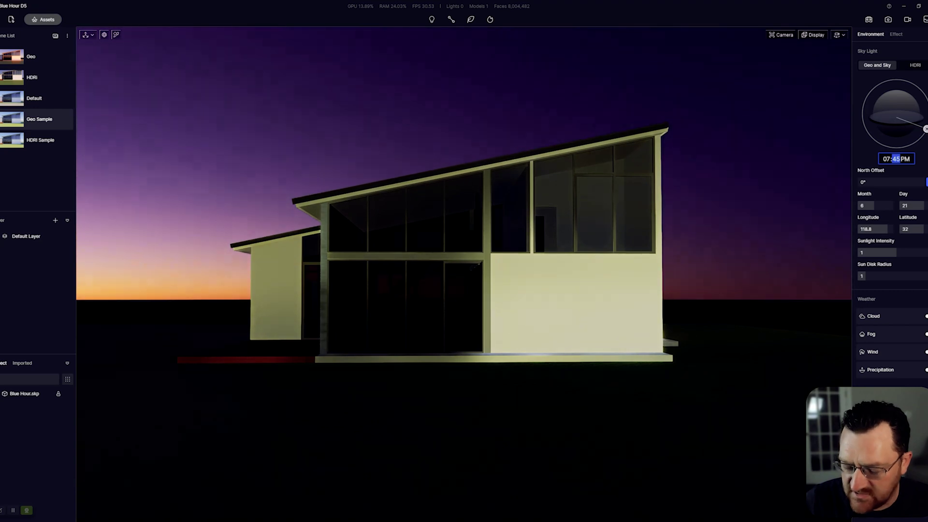
pyautogui.write('111')
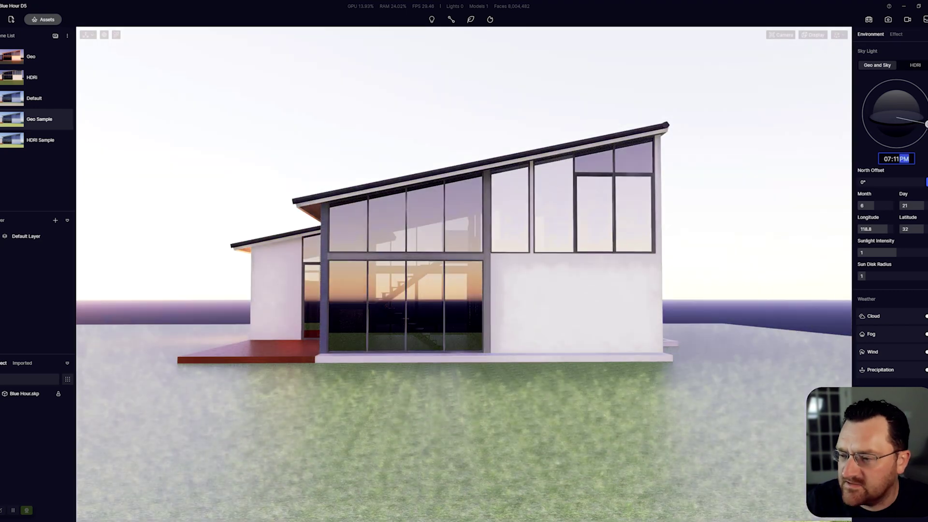
pyautogui.click(888, 159)
pyautogui.write('42')
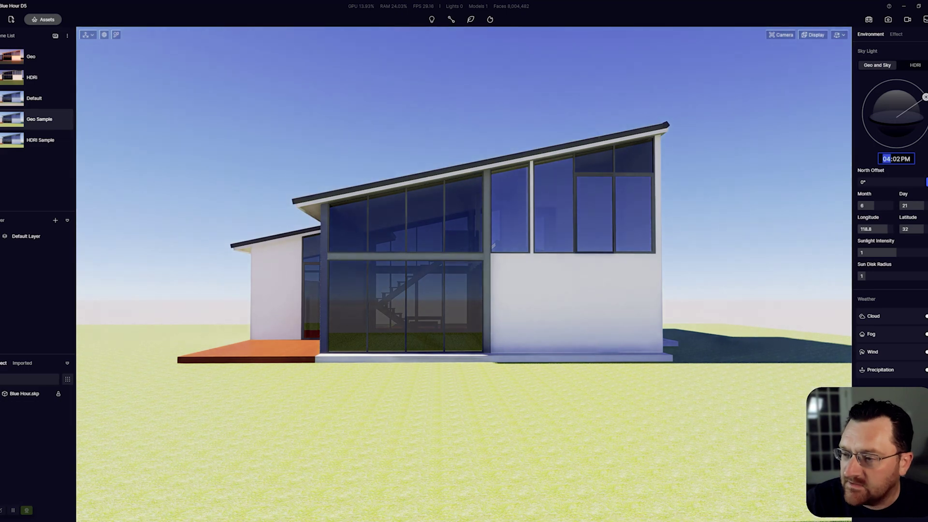
# Set the time of day to 07:11 PM and update the Geo Sample scene with it.
pyautogui.moveTo(926, 97); pyautogui.dragTo(927, 126)
pyautogui.click(896, 159)
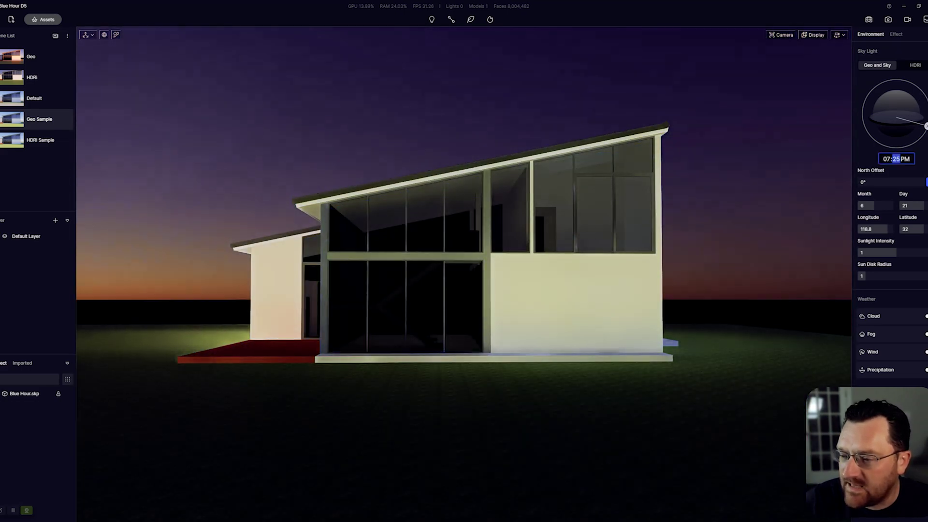
pyautogui.write('11')
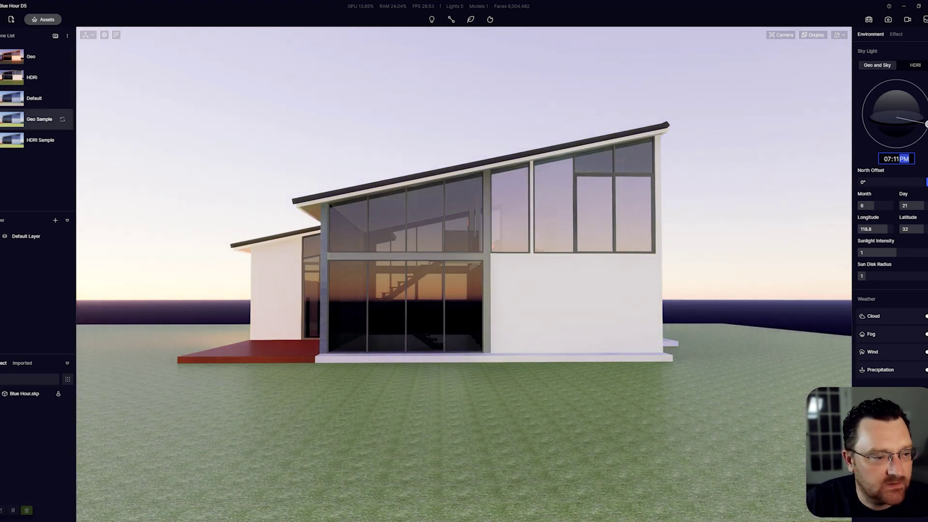
pyautogui.press('Return')
pyautogui.click(63, 119)
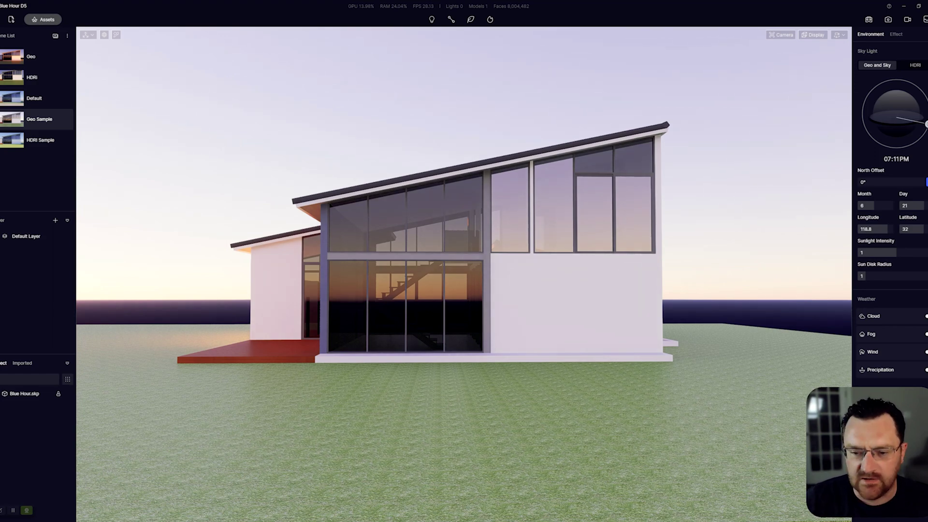
# Look around the horizon to examine the sun's position, and return to the saved Geo Sample view.
pyautogui.moveTo(532, 290)
pyautogui.mouseDown(button='right')
pyautogui.moveTo(255, 303)
pyautogui.moveTo(532, 287)
pyautogui.mouseUp(button='right')
pyautogui.press('d')
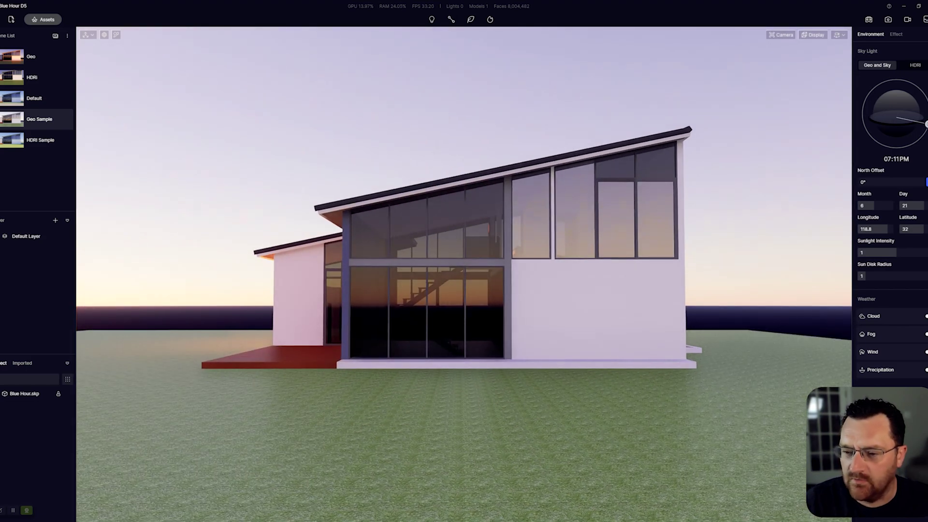
pyautogui.moveTo(464, 290); pyautogui.dragTo(165, 247, button='right')
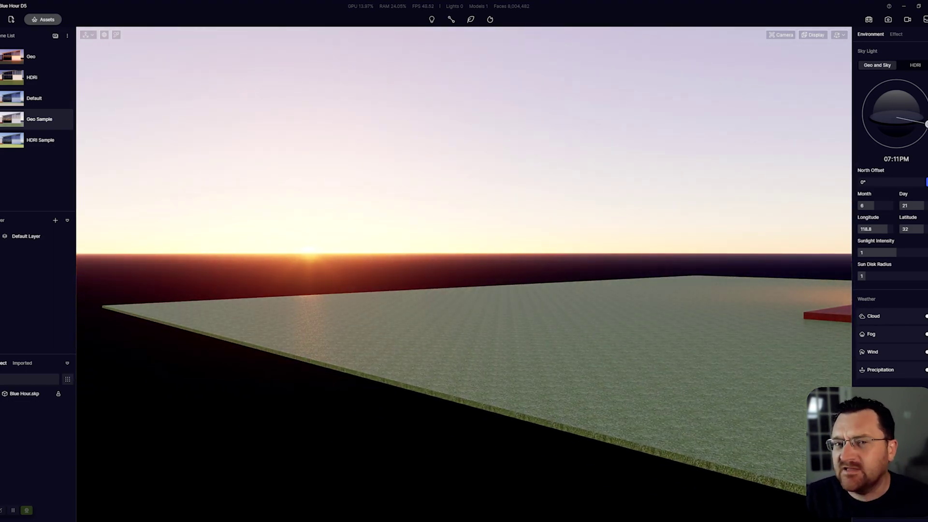
pyautogui.moveTo(164, 247); pyautogui.dragTo(454, 240, button='right')
pyautogui.click(39, 119)
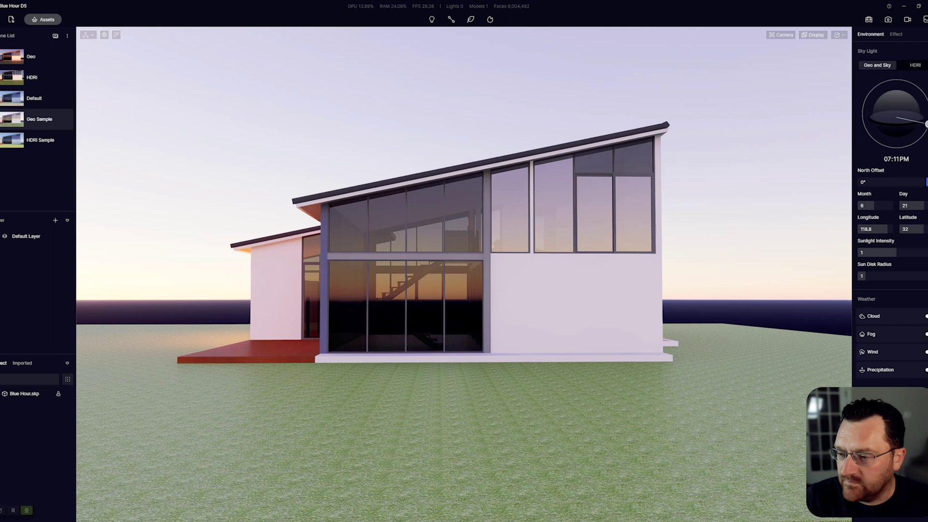
# Toggle the geographic sun settings off and on, and set the sunlight intensity to 2 after testing it at 0.
pyautogui.click(927, 182)
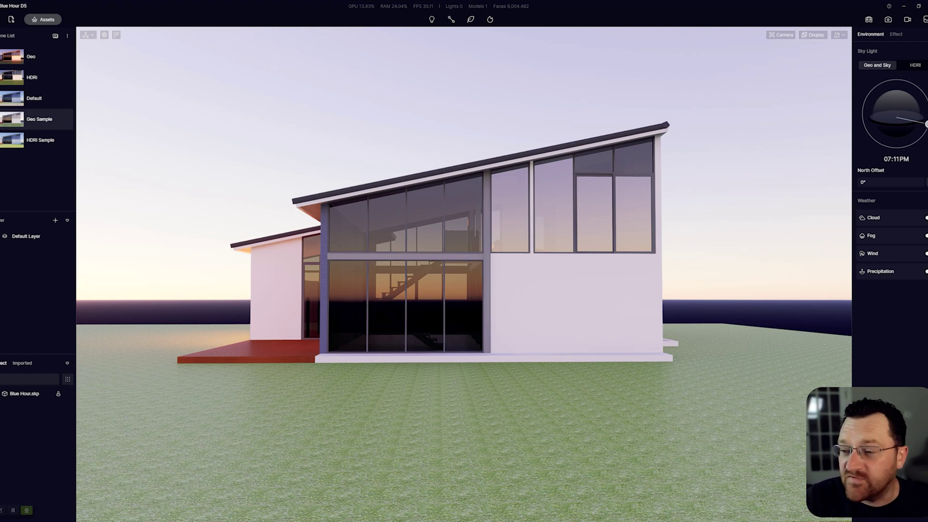
pyautogui.click(927, 182)
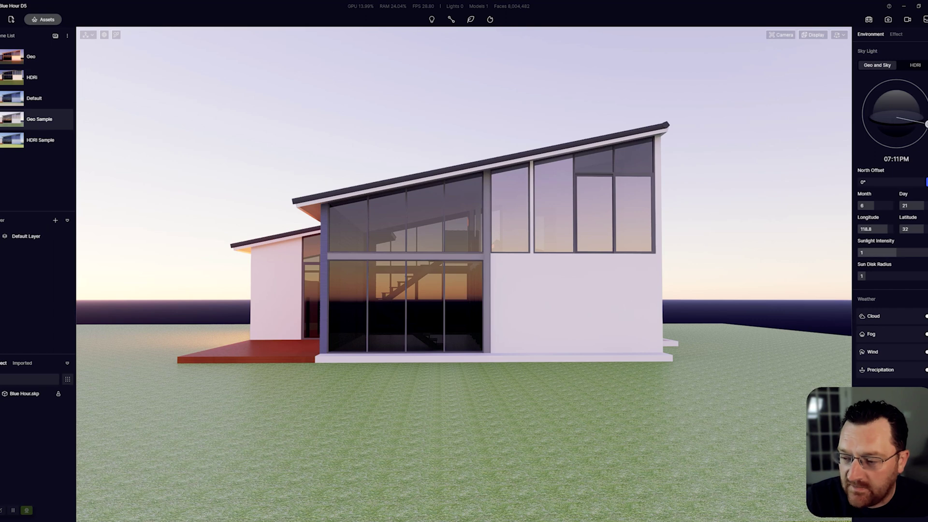
pyautogui.doubleClick(894, 252)
pyautogui.write('2')
pyautogui.press('Return')
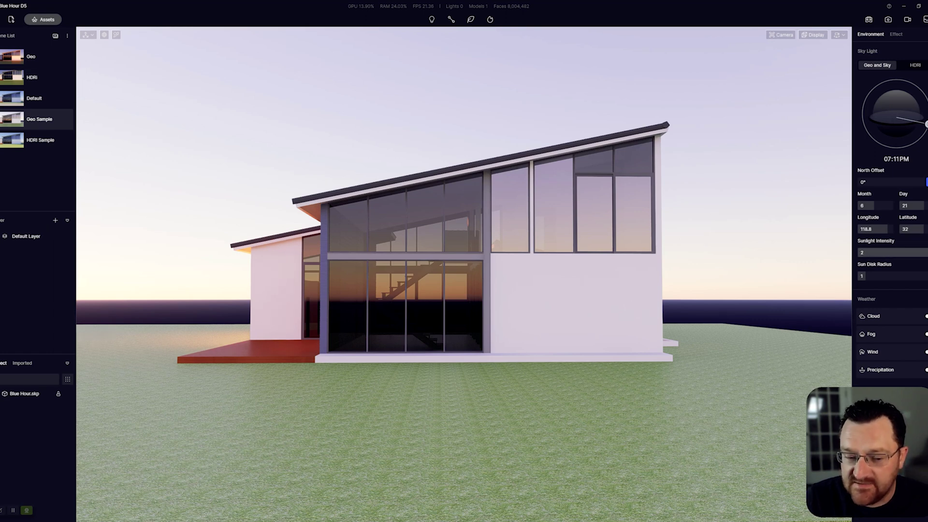
pyautogui.moveTo(925, 252); pyautogui.dragTo(857, 252)
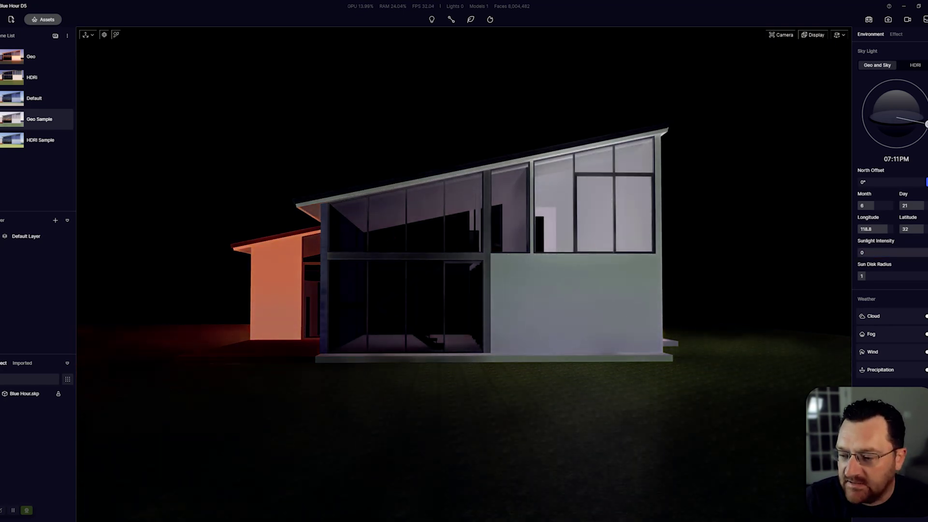
pyautogui.moveTo(859, 253); pyautogui.dragTo(927, 252)
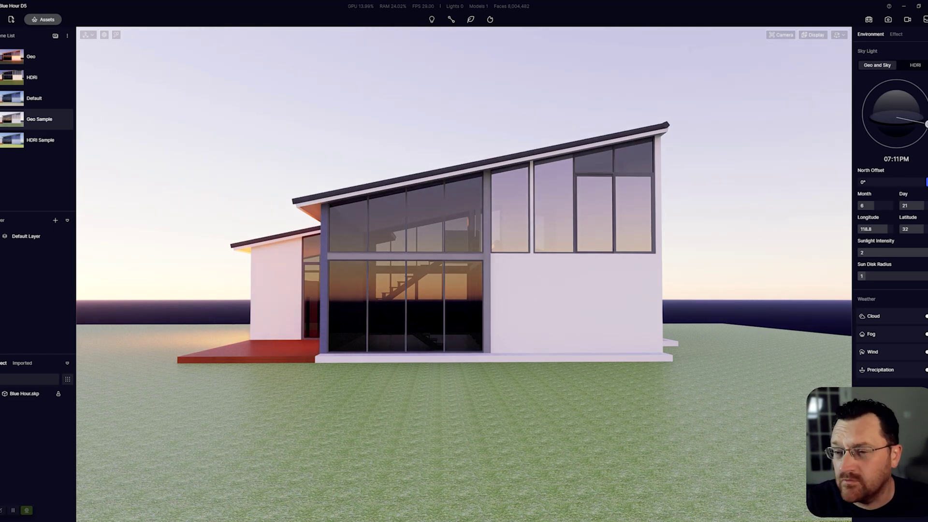
# Move the time of day to 09:08 AM and set the sun disk radius to 10.
pyautogui.click(813, 34)
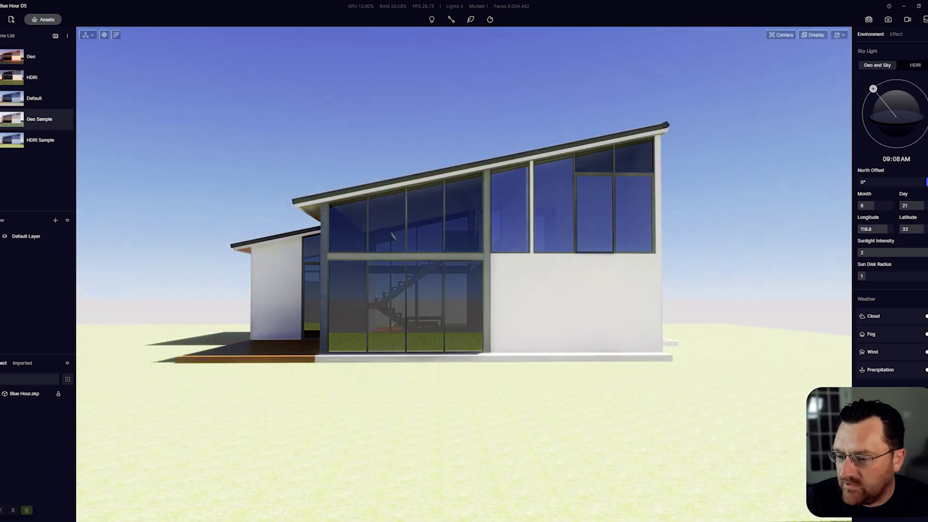
pyautogui.moveTo(865, 276); pyautogui.dragTo(927, 276)
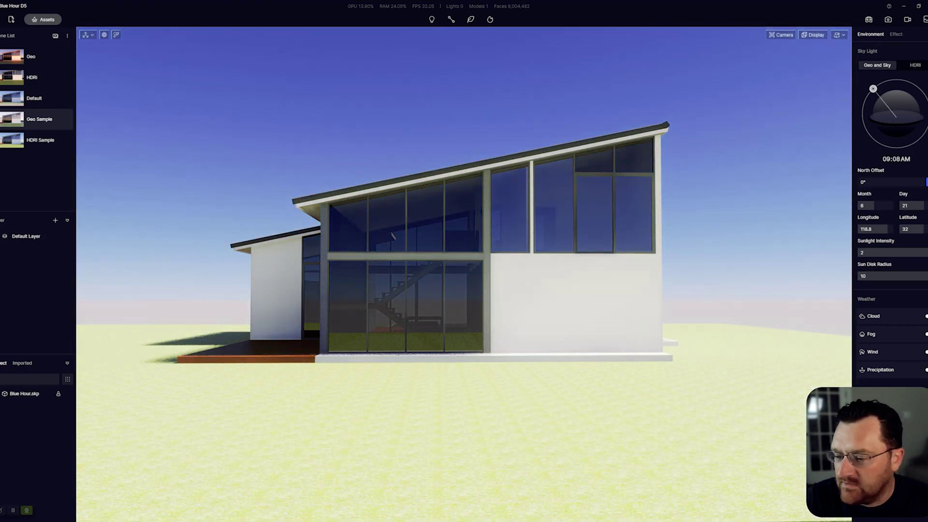
# Return the time of day to 07:11 PM and update the Geo Sample scene with the current sun settings.
pyautogui.click(887, 159)
pyautogui.write('07:')
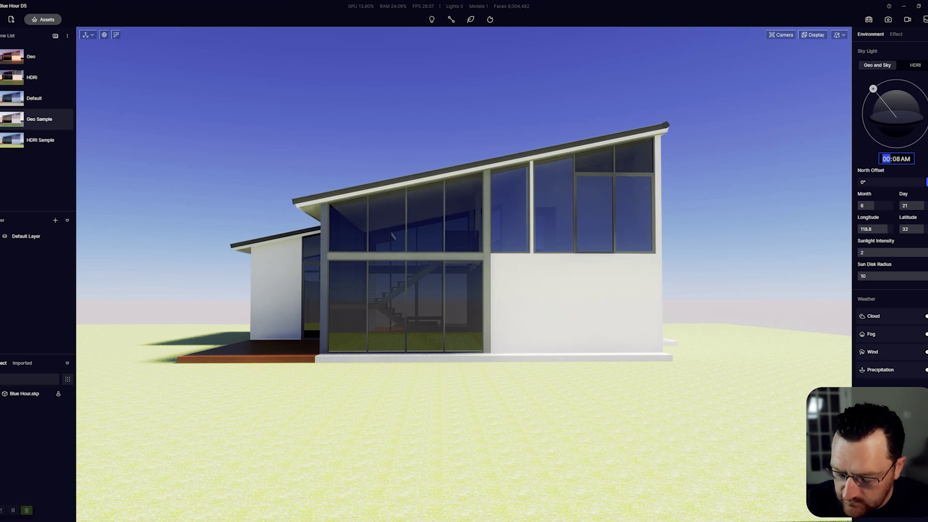
pyautogui.write('11')
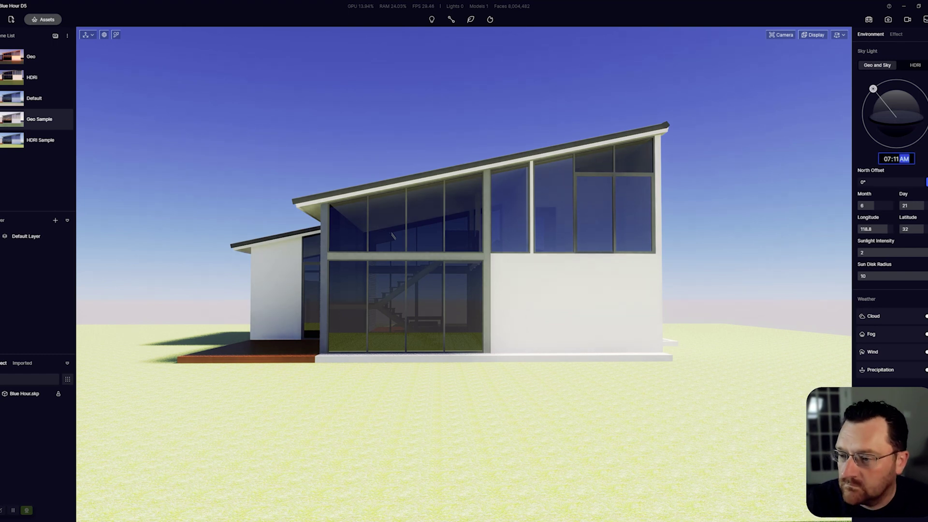
pyautogui.click(917, 141)
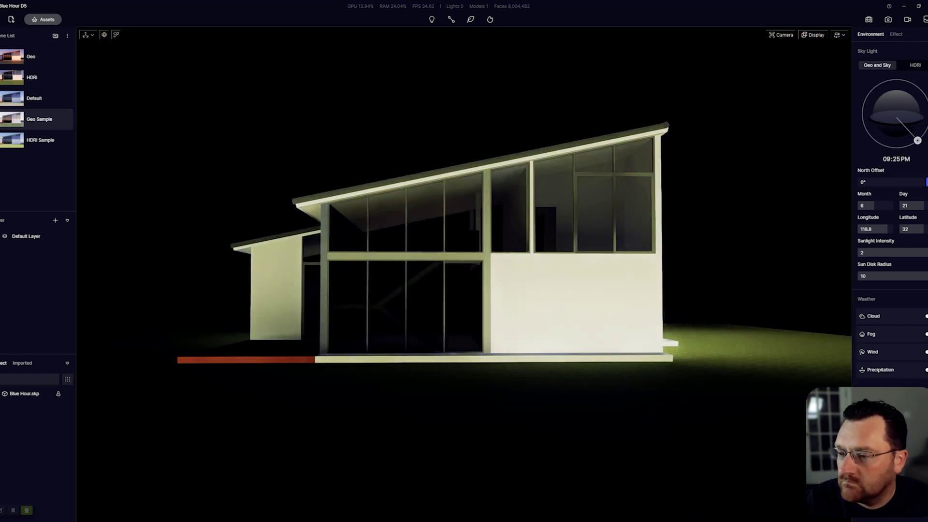
pyautogui.click(887, 159)
pyautogui.write('0711')
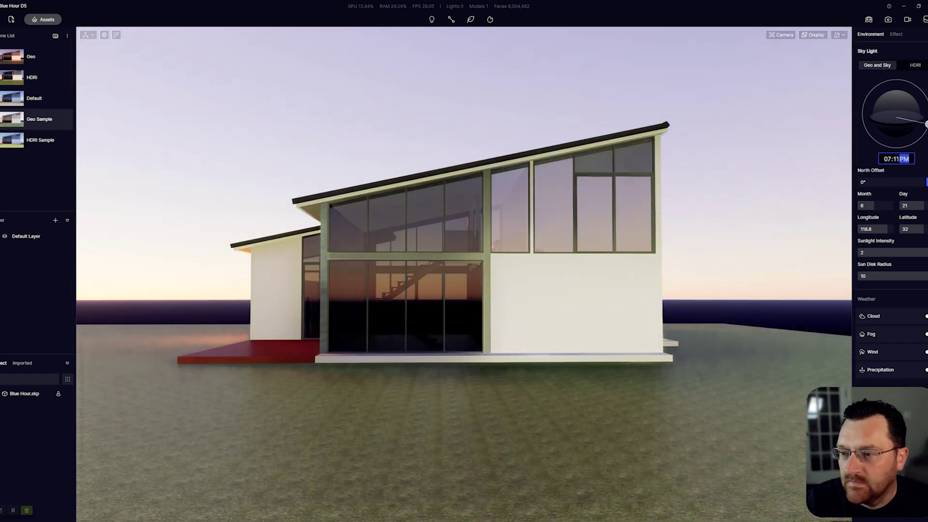
pyautogui.click(62, 119)
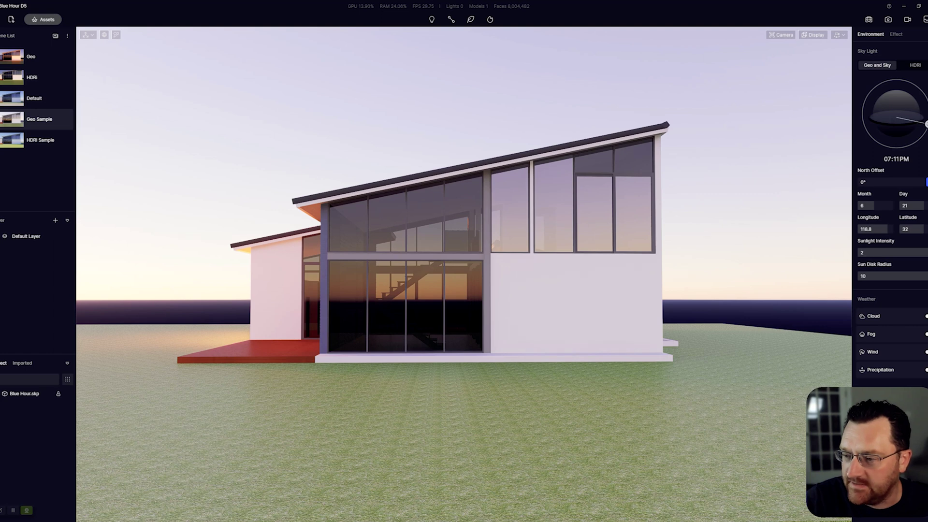
# Open the post-processing effect settings and turn off automatic exposure.
pyautogui.click(896, 34)
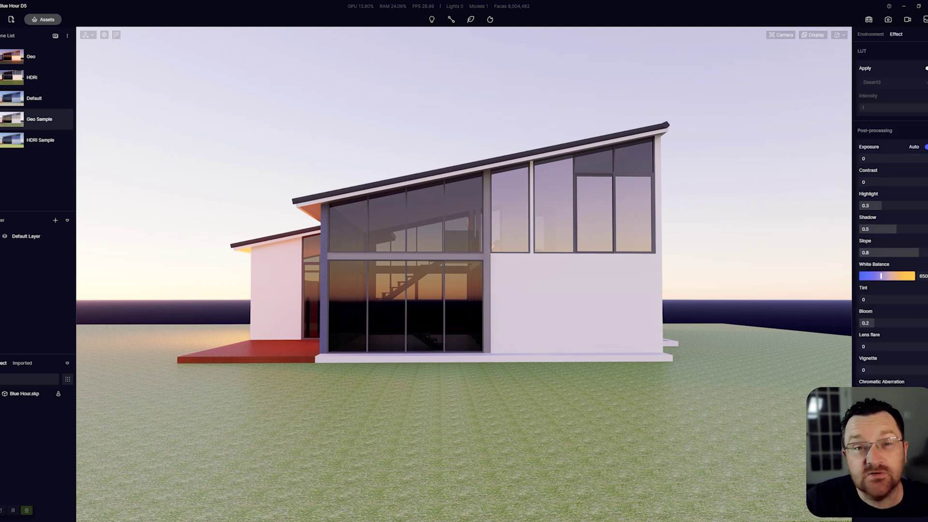
pyautogui.click(926, 147)
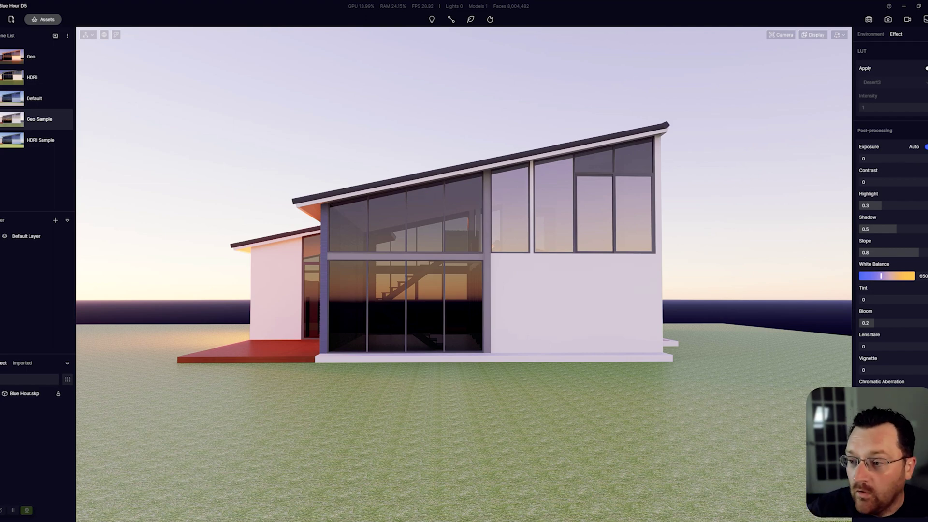
pyautogui.click(926, 147)
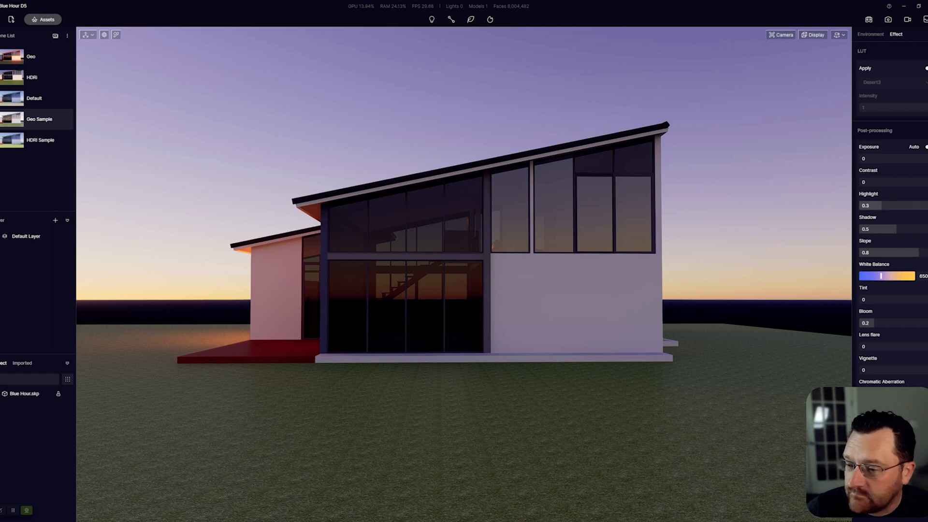
# Set the post-processing highlight to 1 and try the shadow at 1.
pyautogui.moveTo(881, 206); pyautogui.dragTo(895, 229)
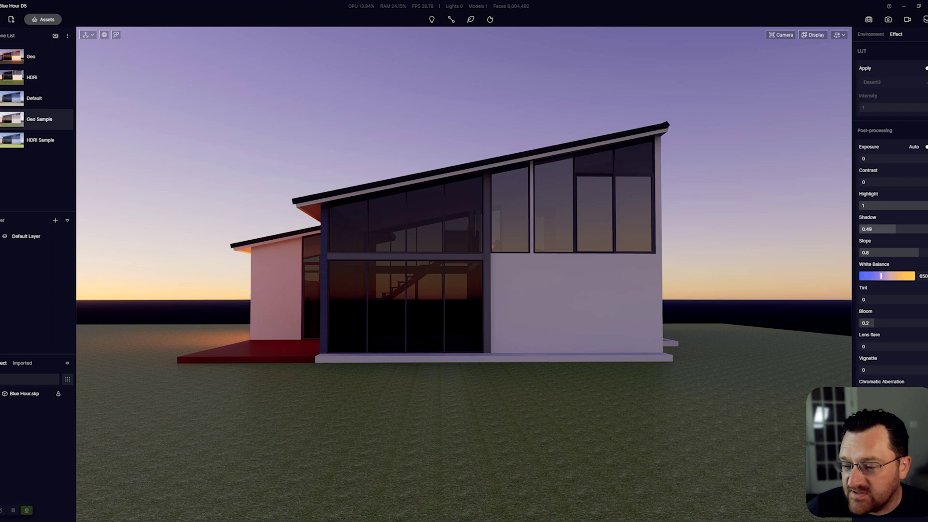
pyautogui.click(895, 229)
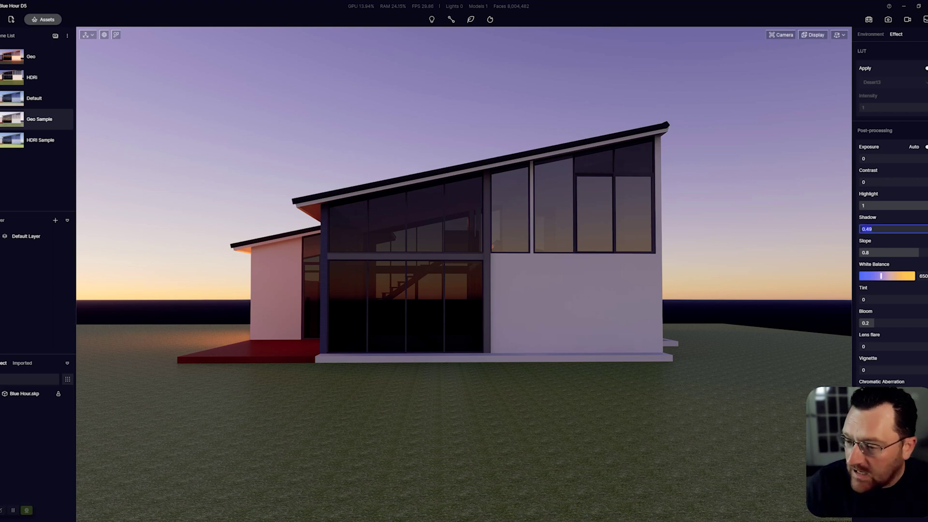
pyautogui.write('1')
pyautogui.press('Return')
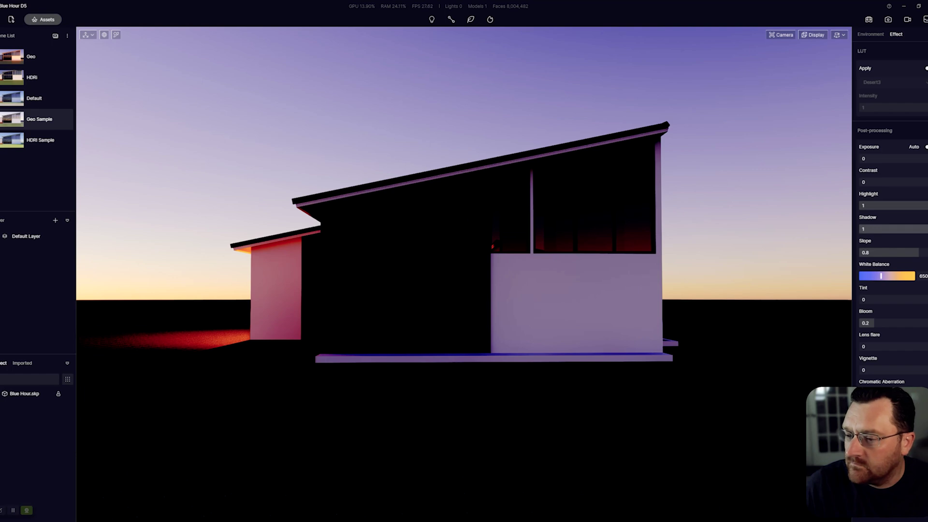
# Set the post-processing shadow to 0.55 and shift the white balance slightly cooler.
pyautogui.moveTo(924, 229); pyautogui.dragTo(901, 230)
pyautogui.click(901, 229)
pyautogui.click(872, 229)
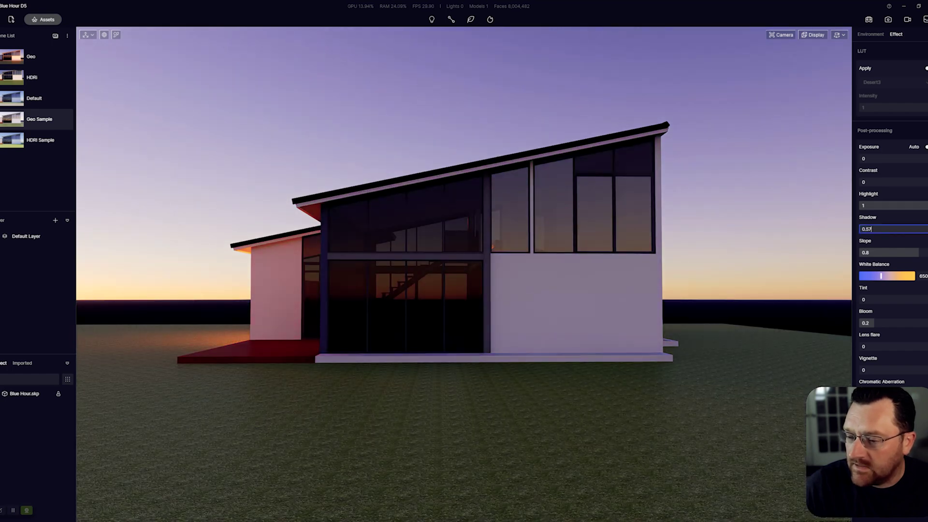
pyautogui.write('58')
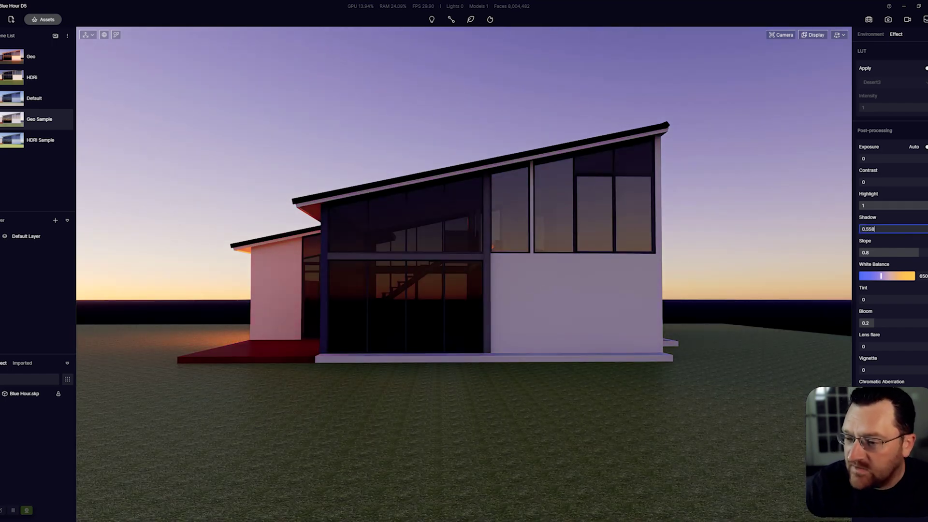
pyautogui.press('BackSpace')
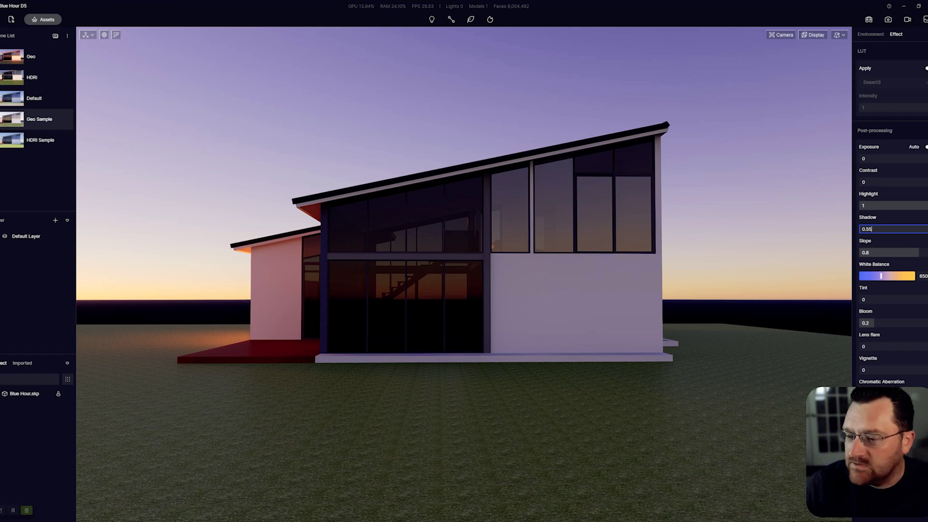
pyautogui.press('Return')
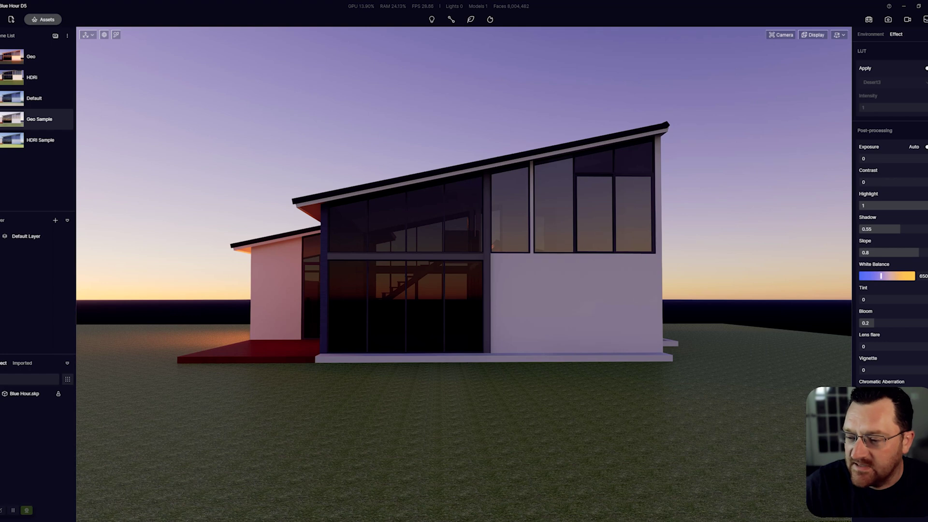
pyautogui.moveTo(881, 275)
pyautogui.mouseDown()
pyautogui.moveTo(860, 276)
pyautogui.moveTo(914, 276)
pyautogui.moveTo(878, 276)
pyautogui.mouseUp()
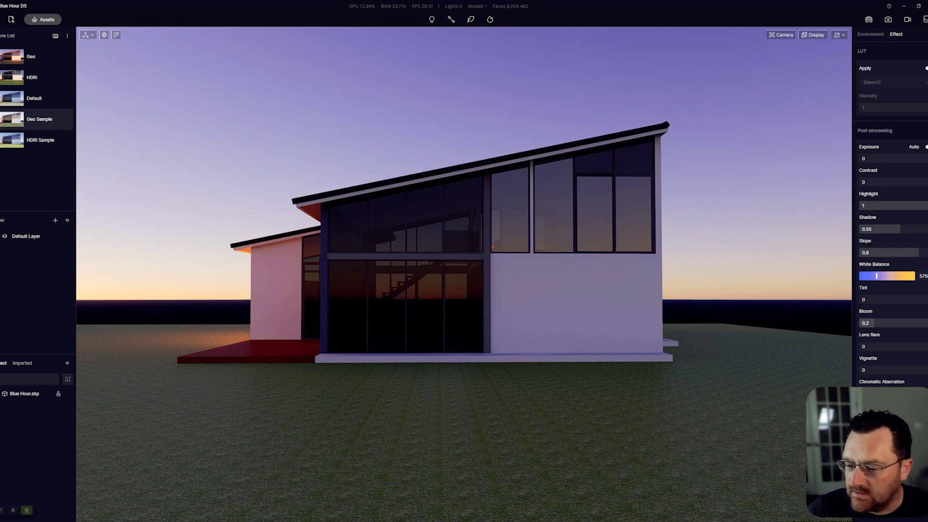
# Set the post-processing bloom to 0 and the exposure to 0.06.
pyautogui.moveTo(918, 323); pyautogui.dragTo(858, 323)
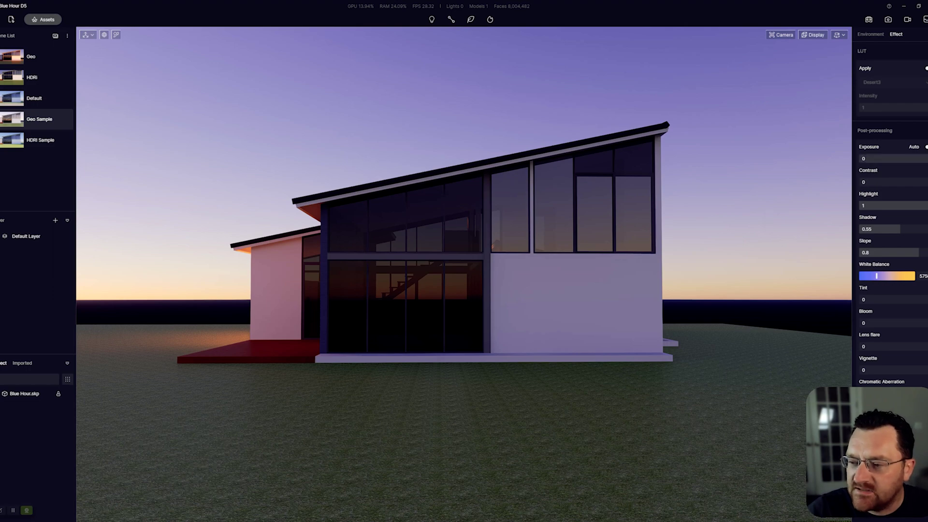
pyautogui.moveTo(897, 159)
pyautogui.mouseDown()
pyautogui.moveTo(918, 159)
pyautogui.moveTo(897, 158)
pyautogui.mouseUp()
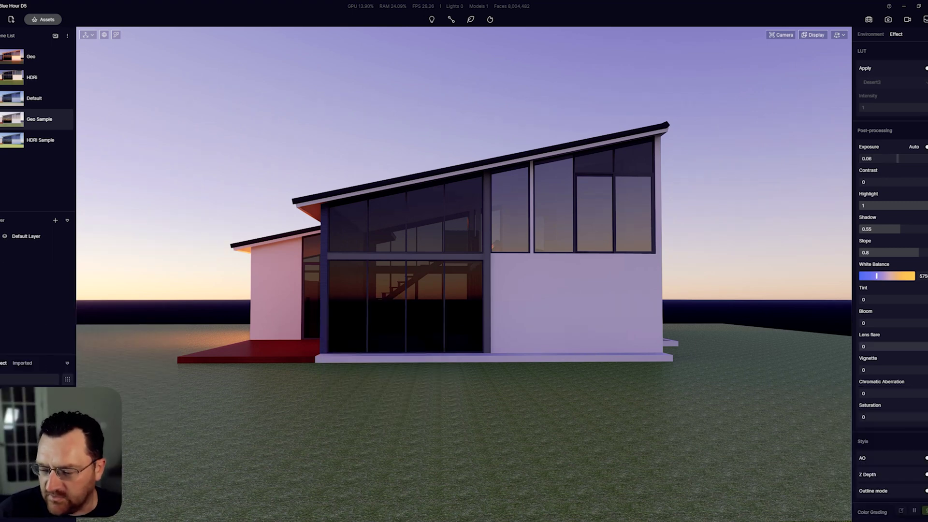
# Set the post-processing saturation to 0.12, then update the Geo Sample scene and save the project.
pyautogui.scroll(-1, 890, 281)
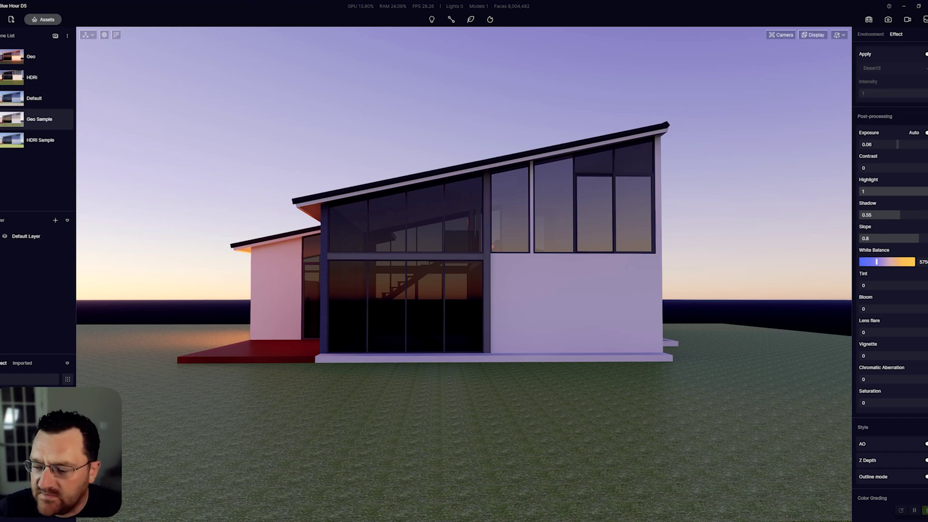
pyautogui.moveTo(896, 403)
pyautogui.mouseDown()
pyautogui.moveTo(871, 403)
pyautogui.moveTo(902, 403)
pyautogui.mouseUp()
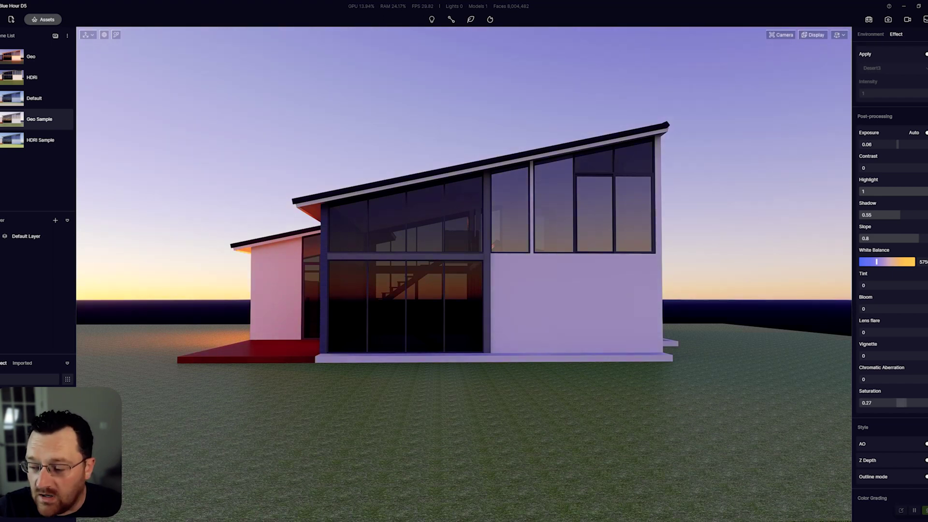
pyautogui.moveTo(902, 403); pyautogui.dragTo(898, 402)
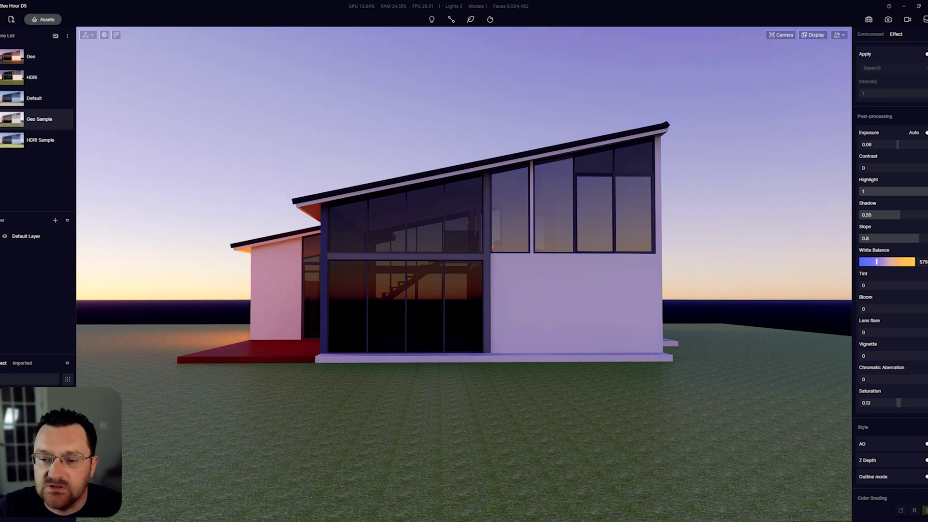
pyautogui.moveTo(62, 119)
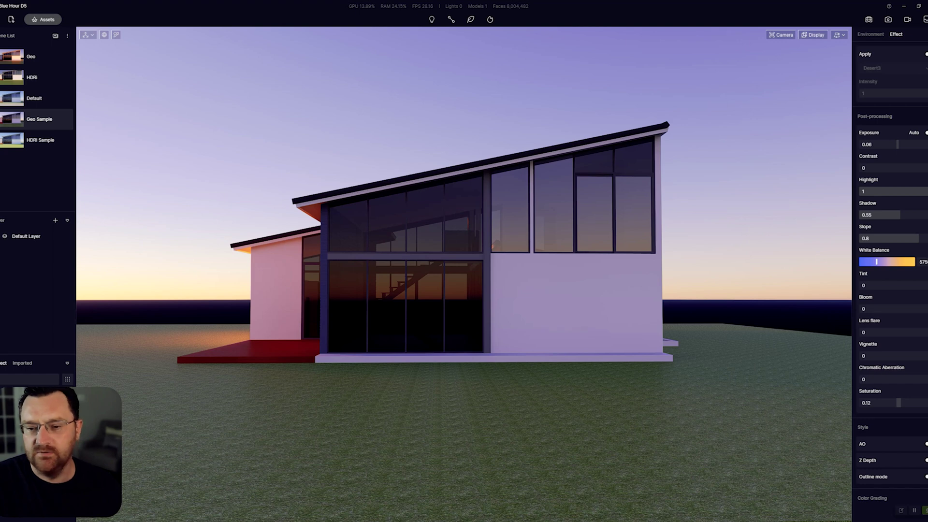
pyautogui.hotkey('ctrl', 's')
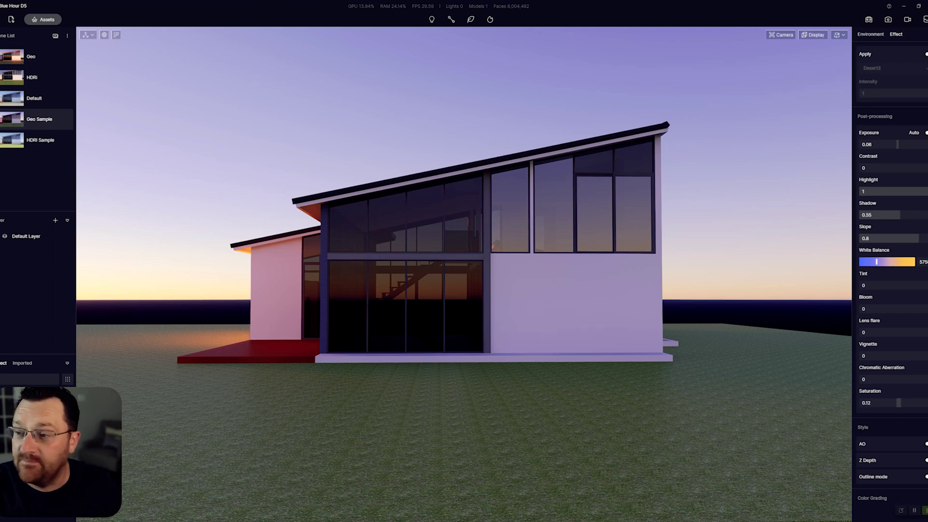
# Try a north offset of 180° for the geographic sky, set it to -42° and update the Geo Sample scene.
pyautogui.click(870, 34)
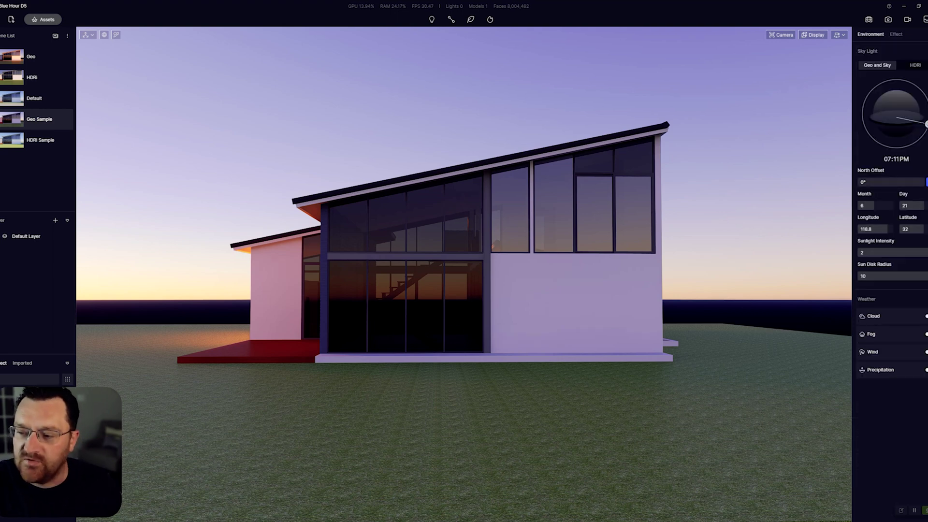
pyautogui.moveTo(892, 182); pyautogui.dragTo(924, 182)
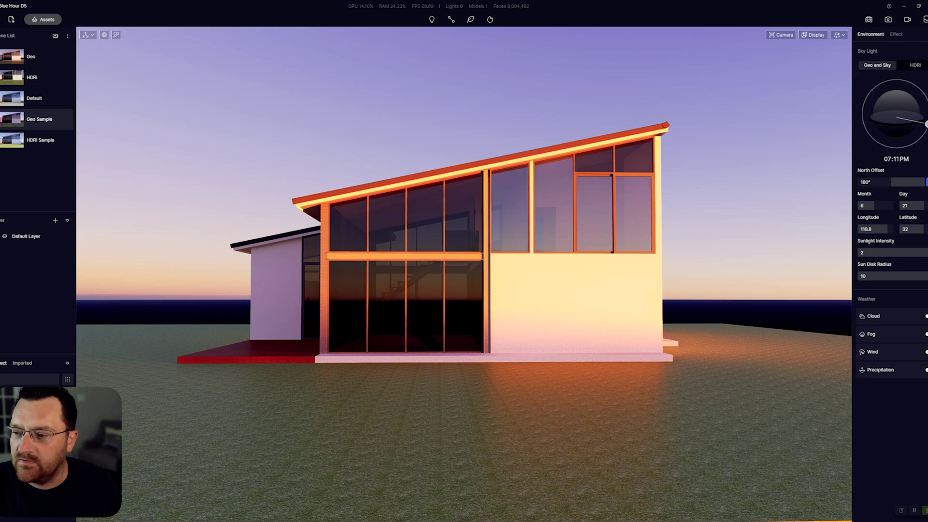
pyautogui.moveTo(924, 182); pyautogui.dragTo(884, 182)
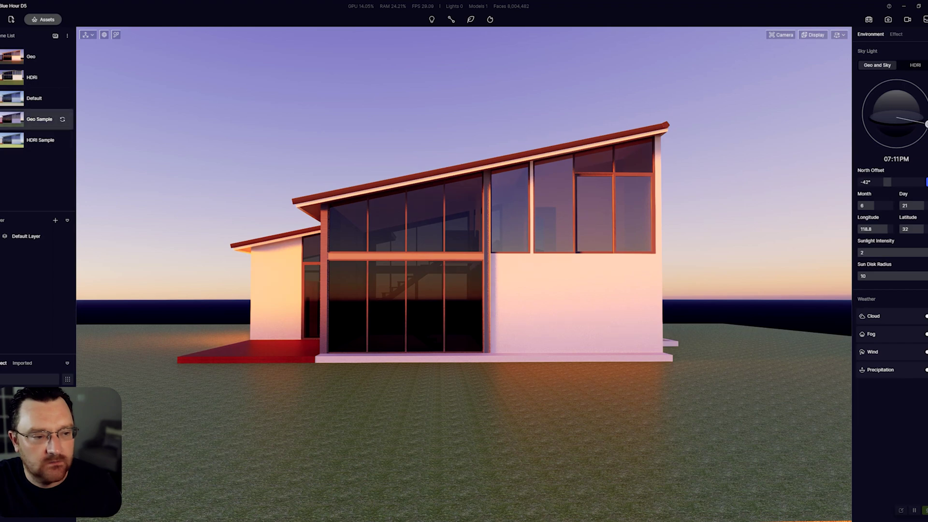
pyautogui.click(62, 119)
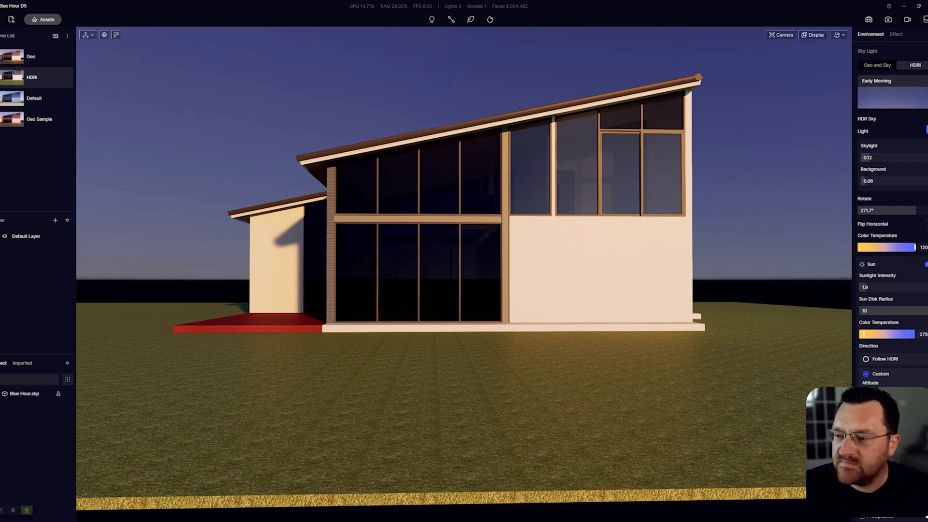
# Look through the default HDRI skies in the HDRI scene and toggle the HDR sky's light to compare.
pyautogui.click(892, 80)
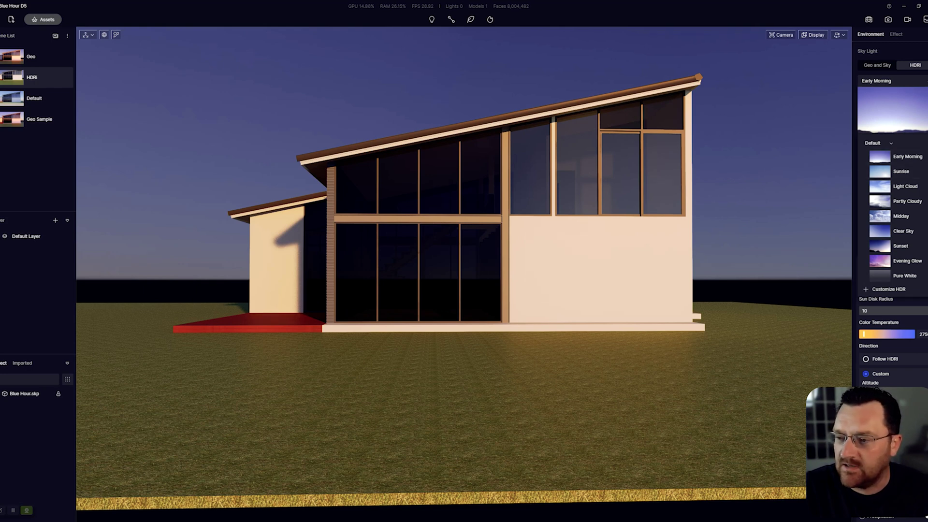
pyautogui.click(899, 81)
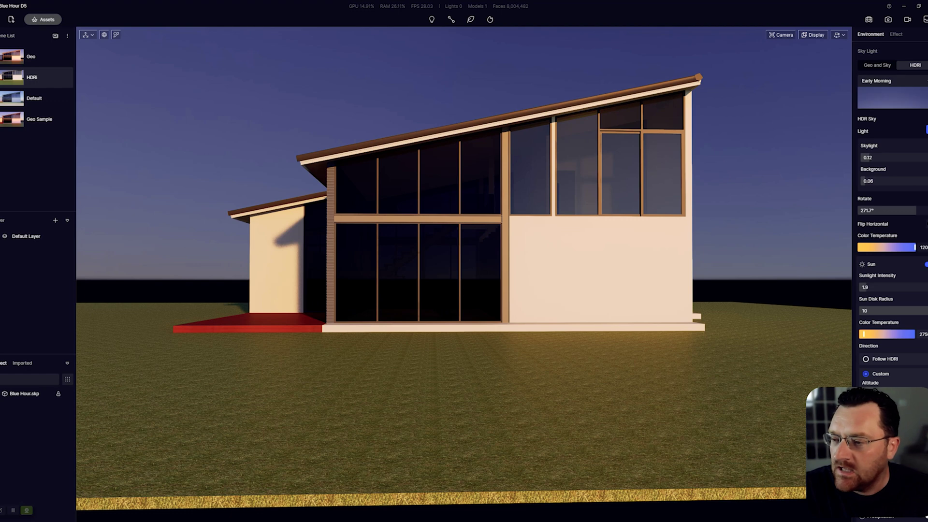
pyautogui.click(927, 130)
pyautogui.click(927, 129)
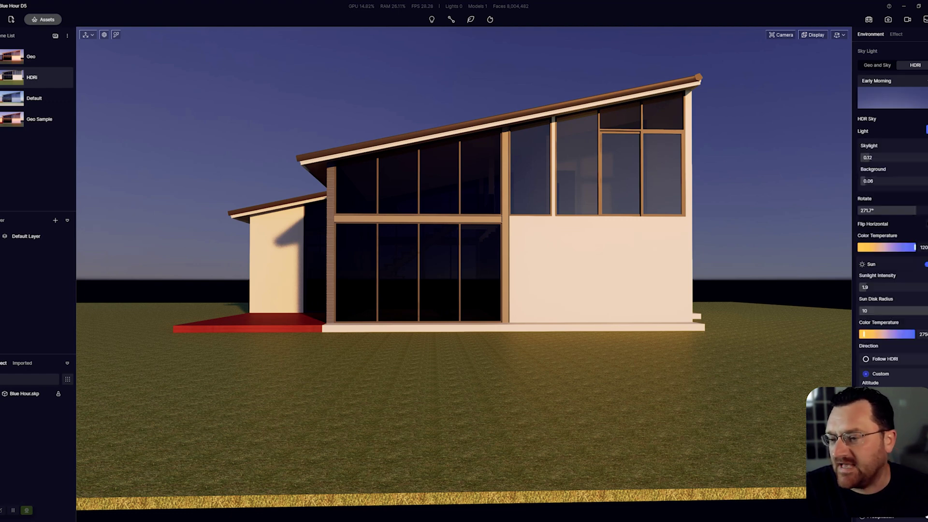
pyautogui.click(927, 129)
pyautogui.click(927, 129)
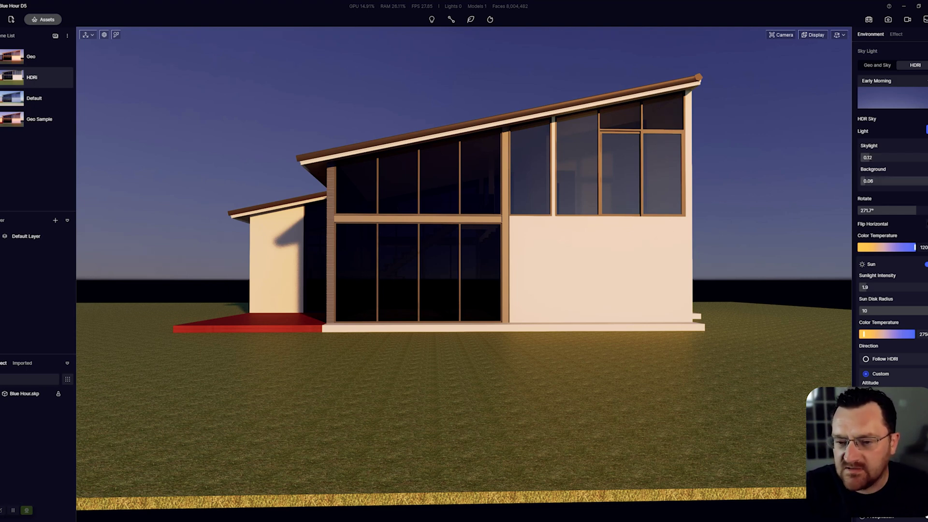
# Try the HDR sky background brightness at 0.97 and return it to 0.06.
pyautogui.moveTo(866, 181); pyautogui.dragTo(927, 180)
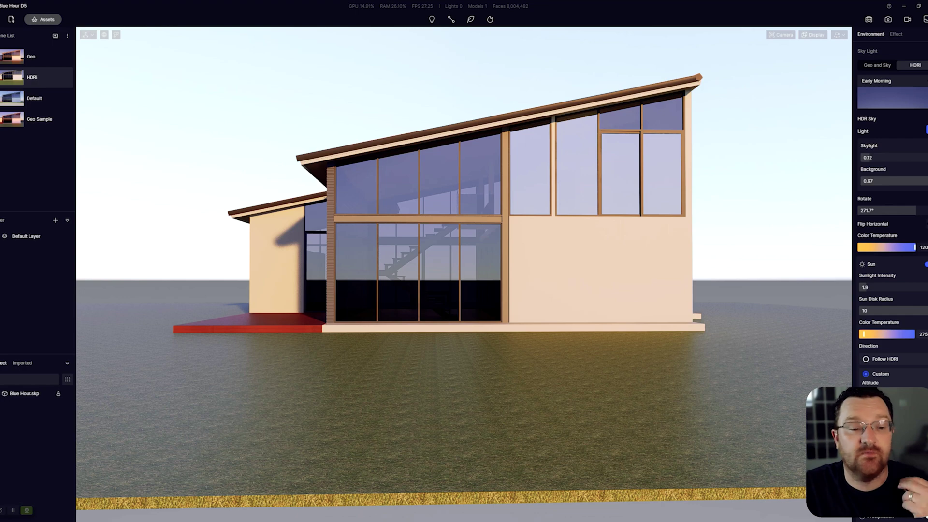
pyautogui.moveTo(927, 180); pyautogui.dragTo(865, 181)
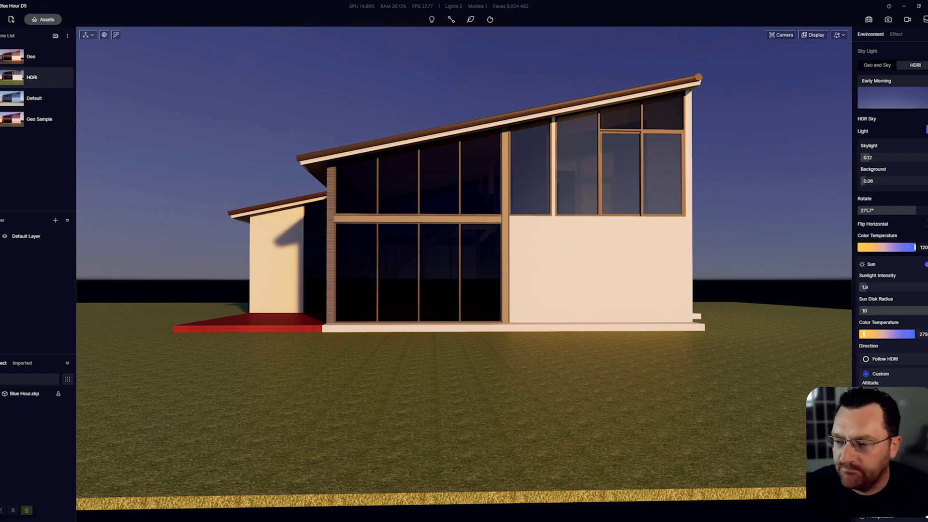
# Try the HDR skylight at 1 and set it to 0.1.
pyautogui.click(886, 158)
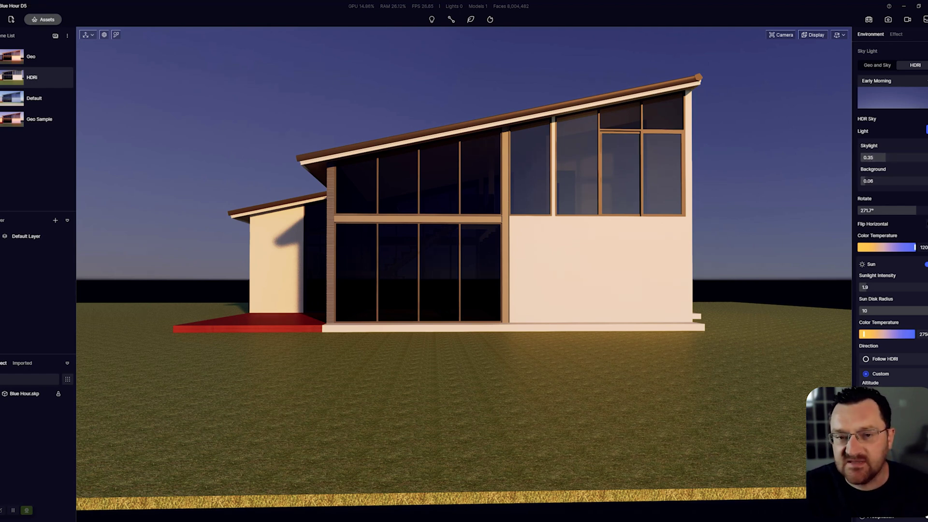
pyautogui.moveTo(885, 158); pyautogui.dragTo(927, 157)
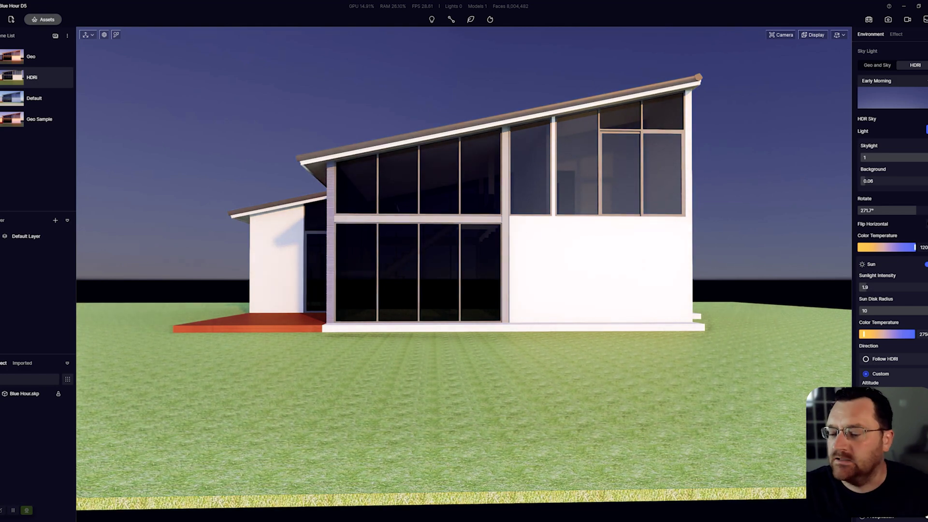
pyautogui.moveTo(918, 157); pyautogui.dragTo(871, 158)
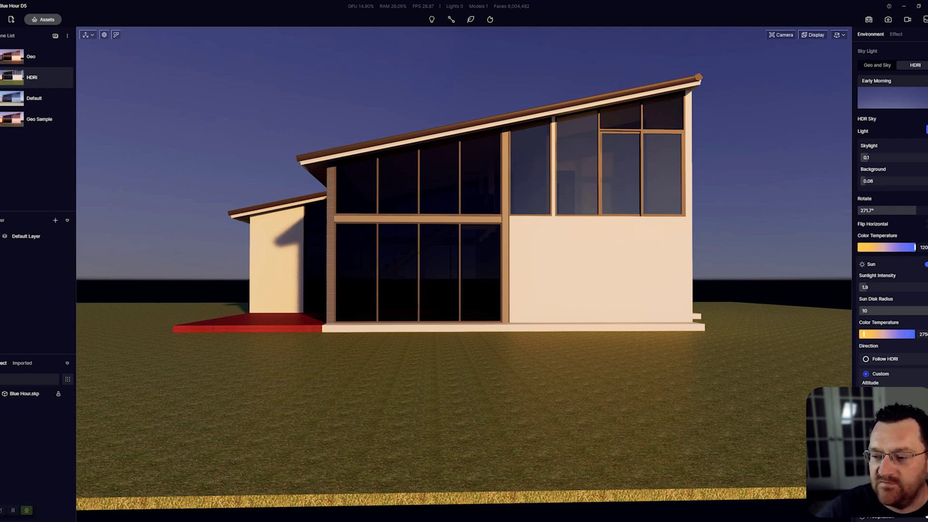
# Switch the HDRI scene's sun off and on repeatedly to compare the lighting with and without it.
pyautogui.click(927, 264)
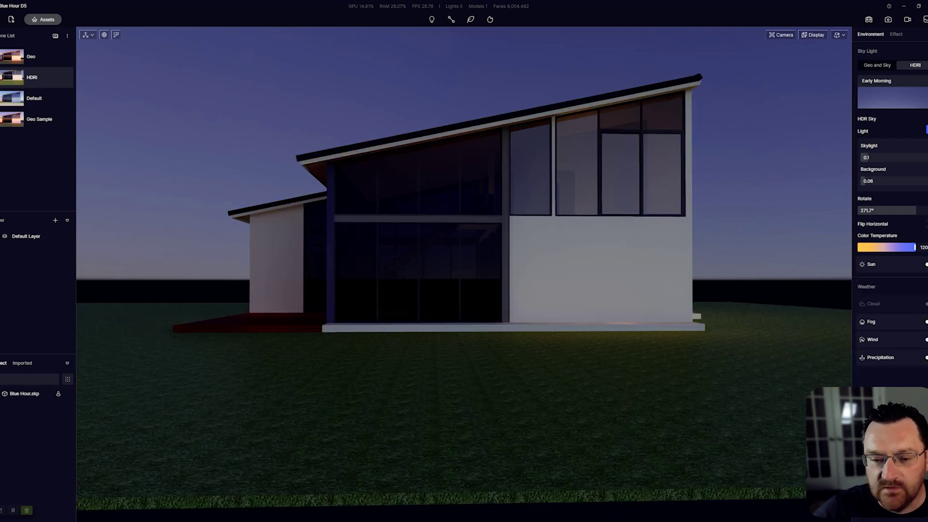
pyautogui.click(925, 264)
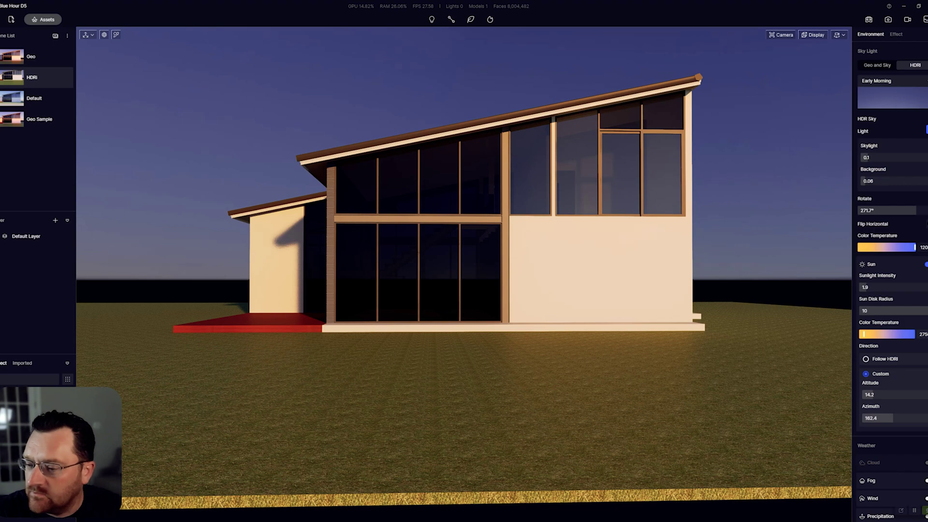
pyautogui.click(926, 264)
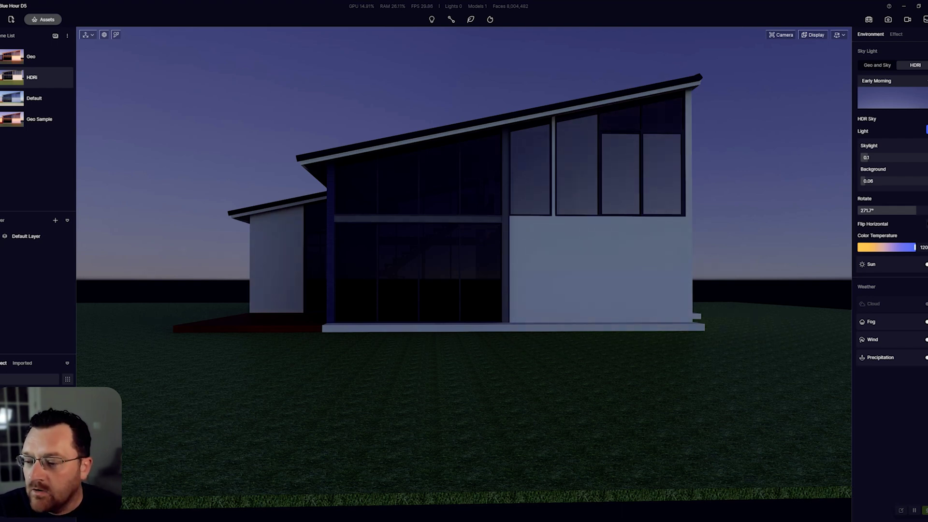
pyautogui.click(927, 264)
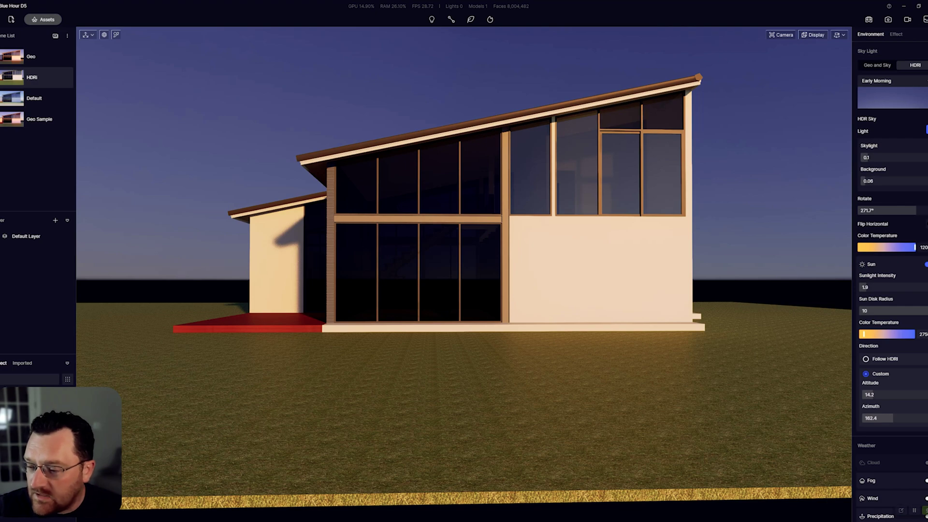
pyautogui.click(926, 264)
pyautogui.click(927, 264)
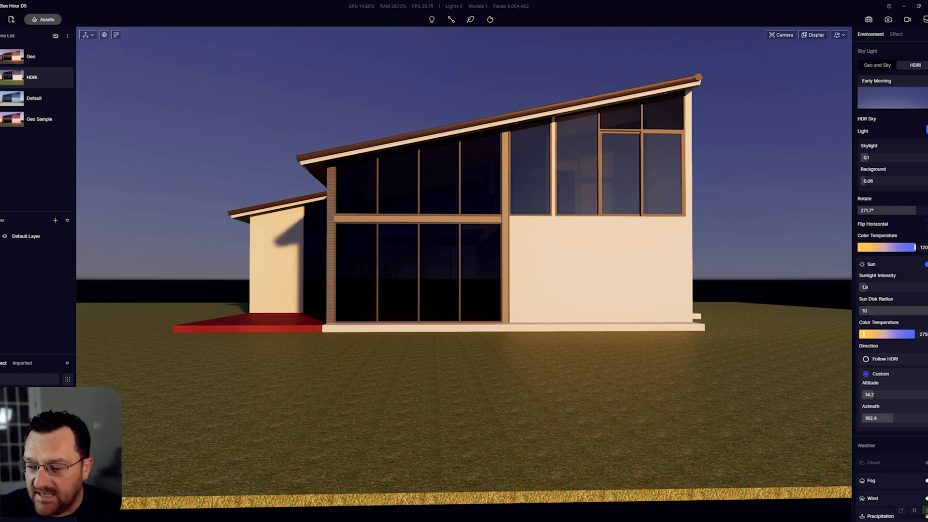
# Try the HDRI sun's intensity at 20 and set it to 2.7.
pyautogui.moveTo(866, 287); pyautogui.dragTo(927, 287)
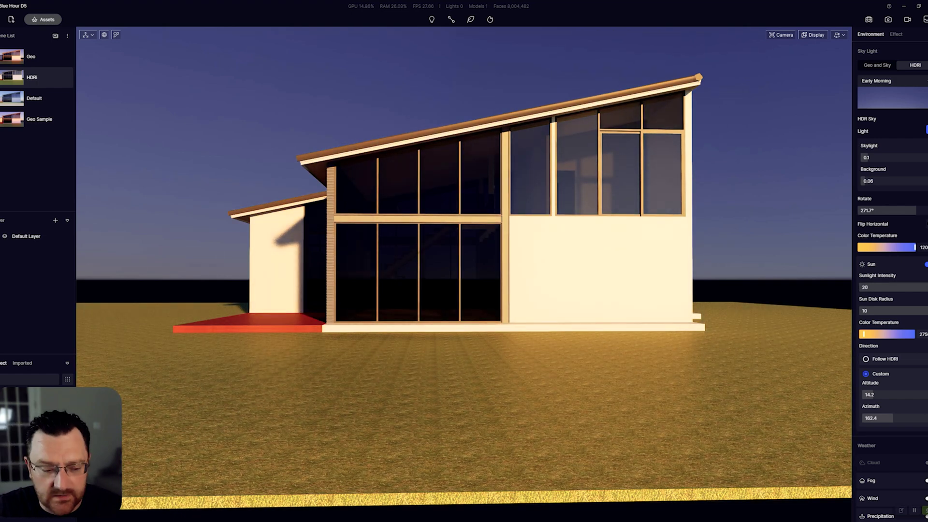
pyautogui.moveTo(927, 287); pyautogui.dragTo(869, 287)
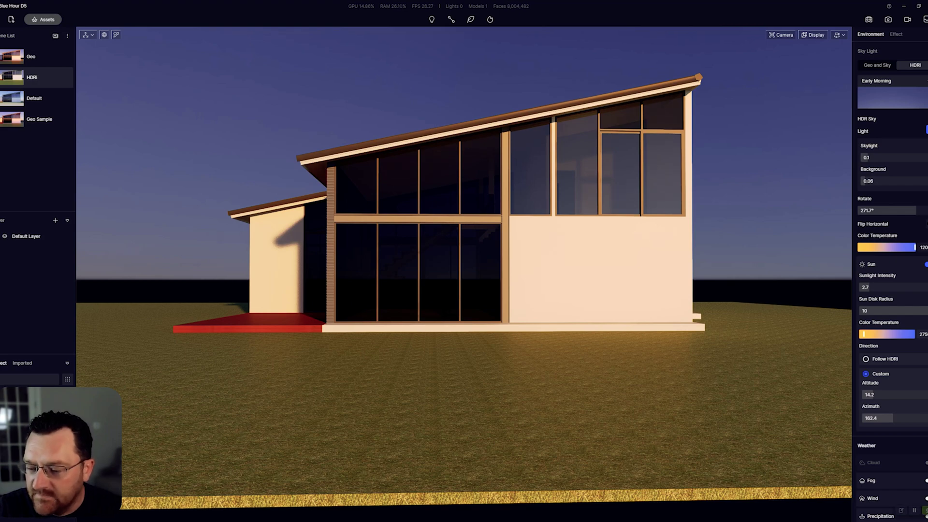
# Try different custom sun azimuths for the HDRI scene and set the azimuth to 160.4.
pyautogui.moveTo(892, 418)
pyautogui.mouseDown()
pyautogui.moveTo(866, 418)
pyautogui.moveTo(874, 418)
pyautogui.mouseUp()
pyautogui.write('113.5')
pyautogui.press('Return')
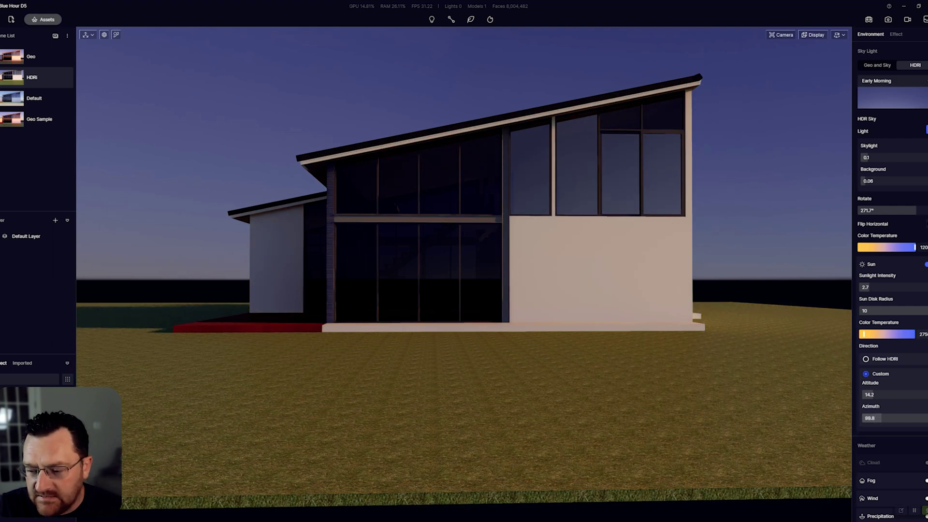
pyautogui.write('185.9')
pyautogui.press('Return')
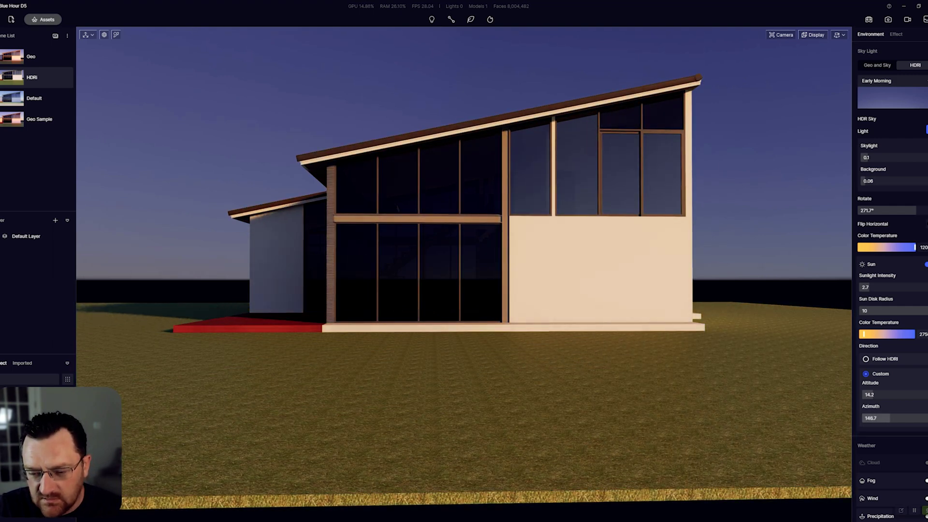
pyautogui.moveTo(898, 418); pyautogui.dragTo(893, 418)
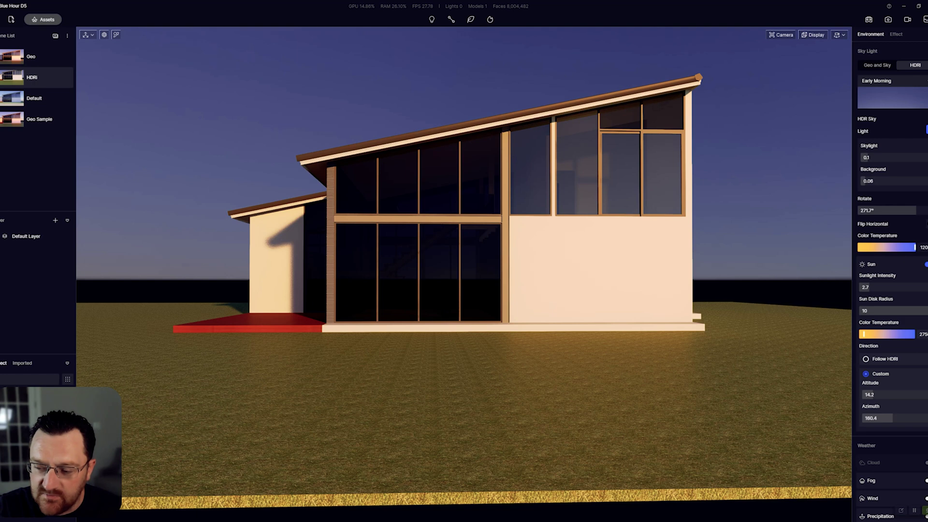
# Try the sun's color temperature at 2200, then raise it for a slightly whiter sunlight.
pyautogui.moveTo(864, 334); pyautogui.dragTo(861, 334)
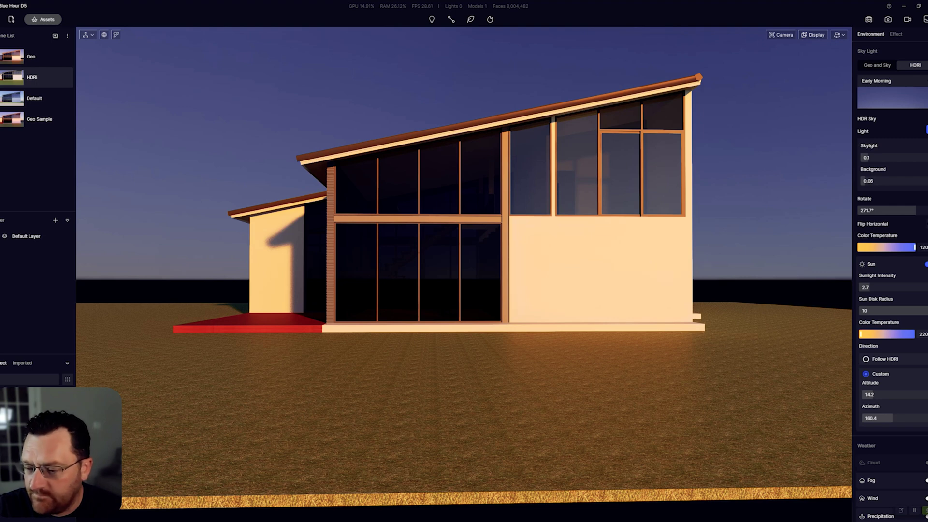
pyautogui.moveTo(863, 334); pyautogui.dragTo(864, 334)
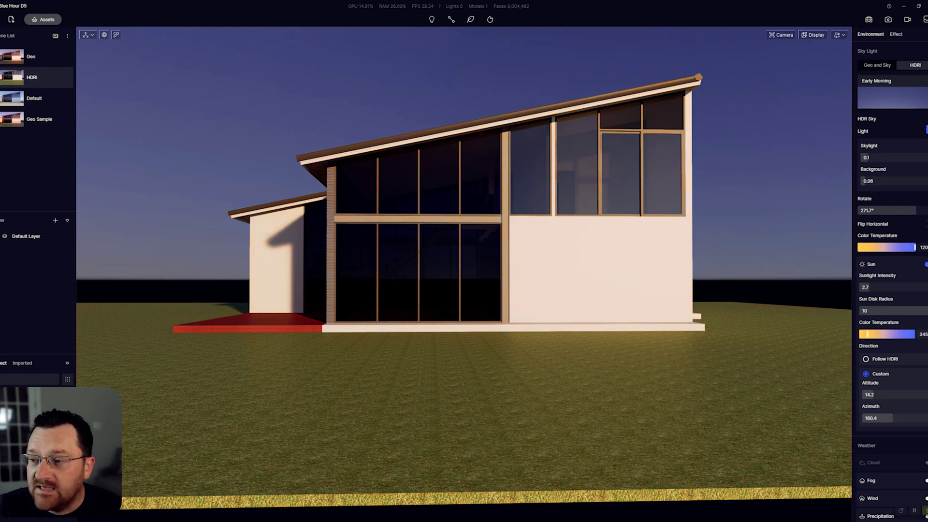
# Set the HDRI scene's post-processing exposure to -0.49 and shift its white balance slightly warmer.
pyautogui.click(896, 35)
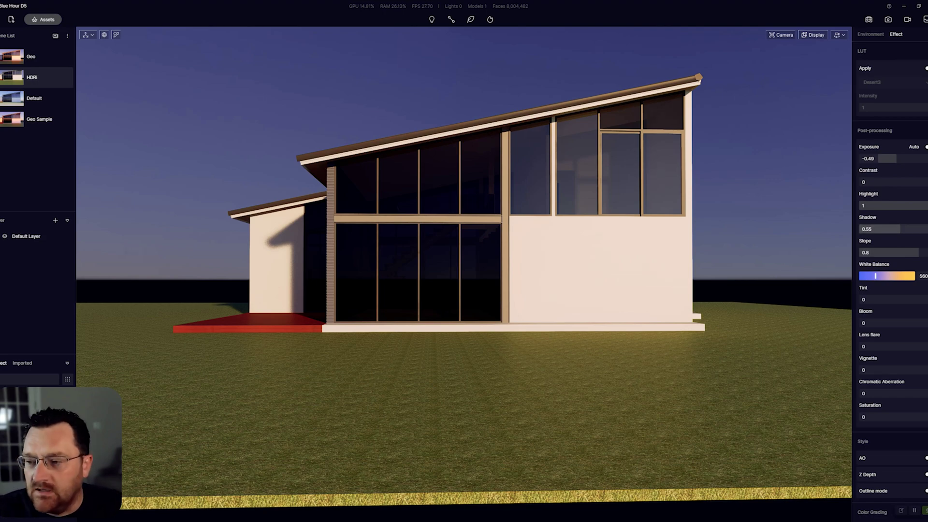
pyautogui.click(926, 147)
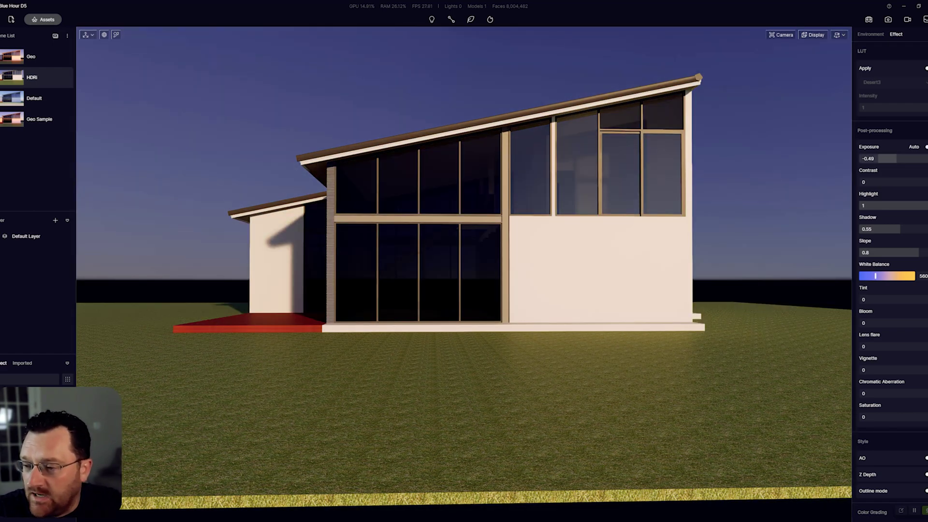
pyautogui.moveTo(878, 159)
pyautogui.mouseDown()
pyautogui.moveTo(909, 159)
pyautogui.moveTo(887, 158)
pyautogui.mouseUp()
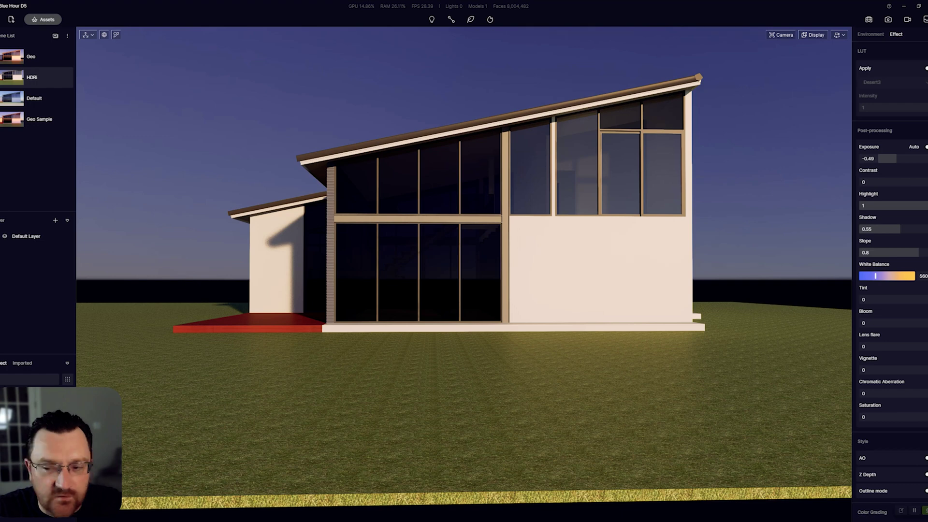
pyautogui.moveTo(48, 77)
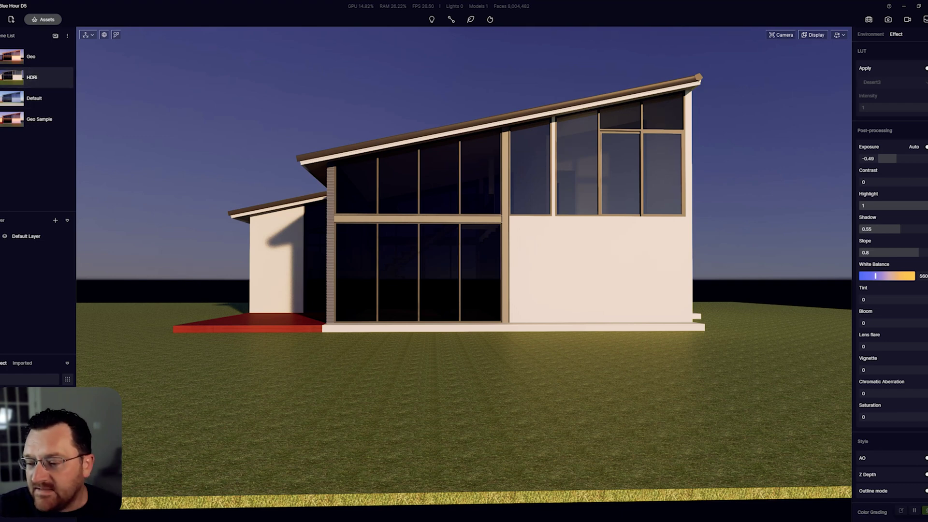
pyautogui.moveTo(876, 276); pyautogui.dragTo(875, 276)
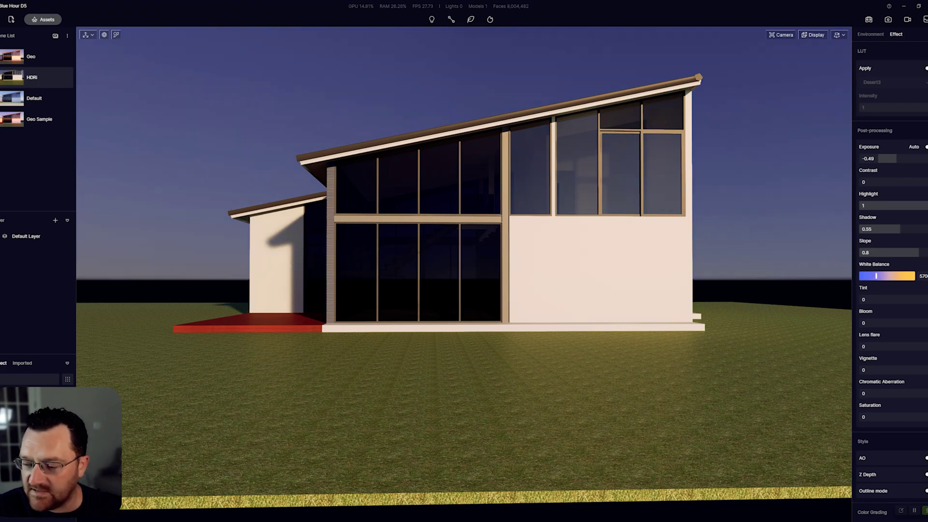